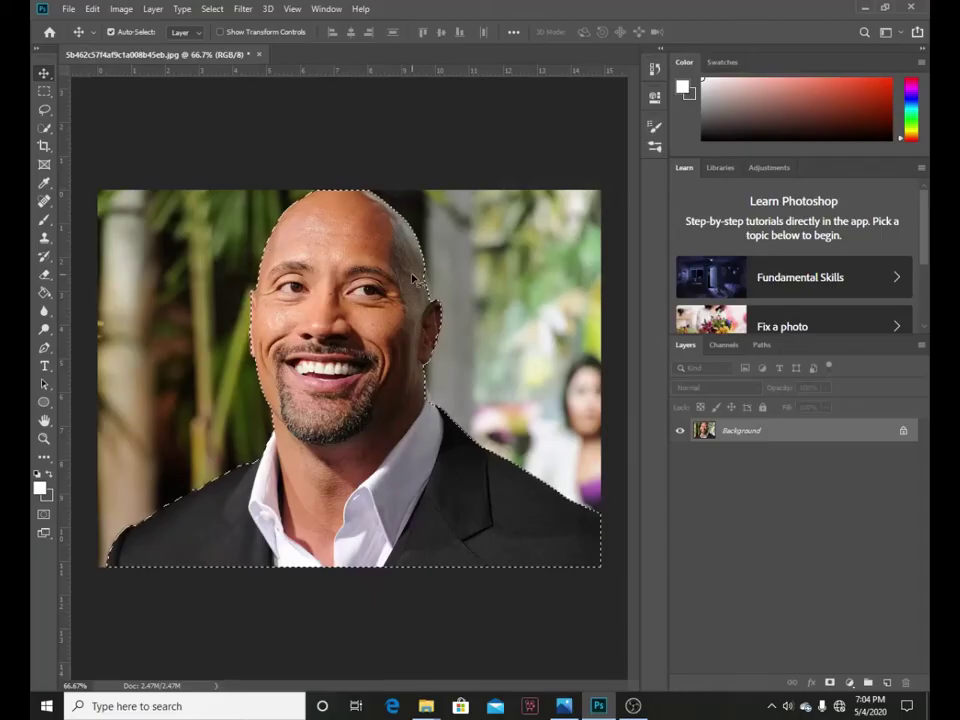
Mask out the photo background and fill a new layer beneath the portrait with white
{"action": "left_click", "coordinate": [830, 682]}
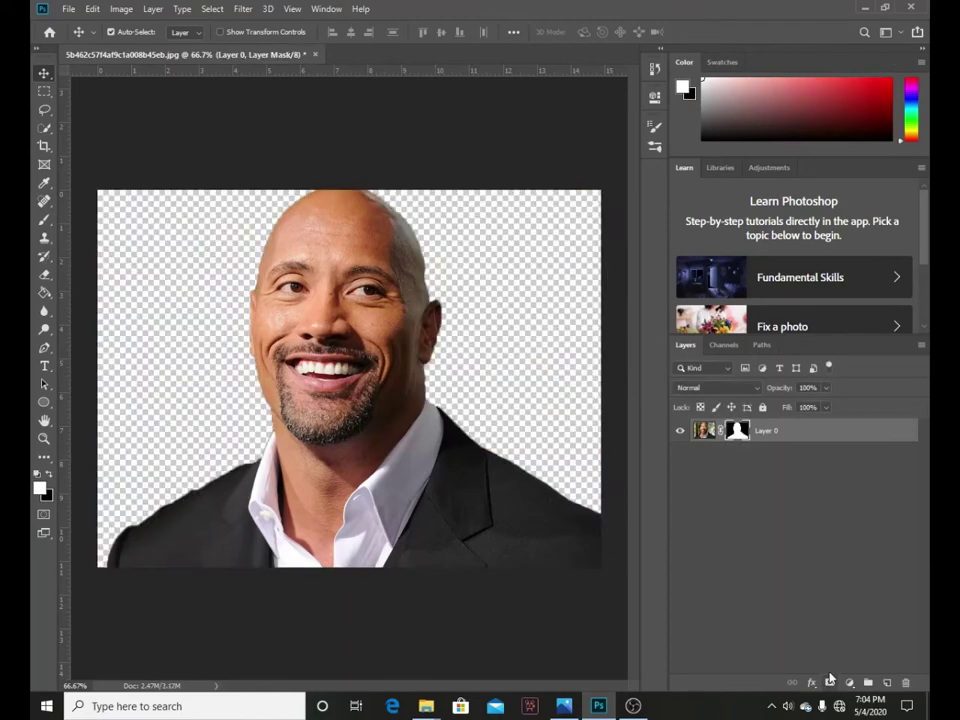
{"action": "left_click", "coordinate": [888, 683], "text": "ctrl"}
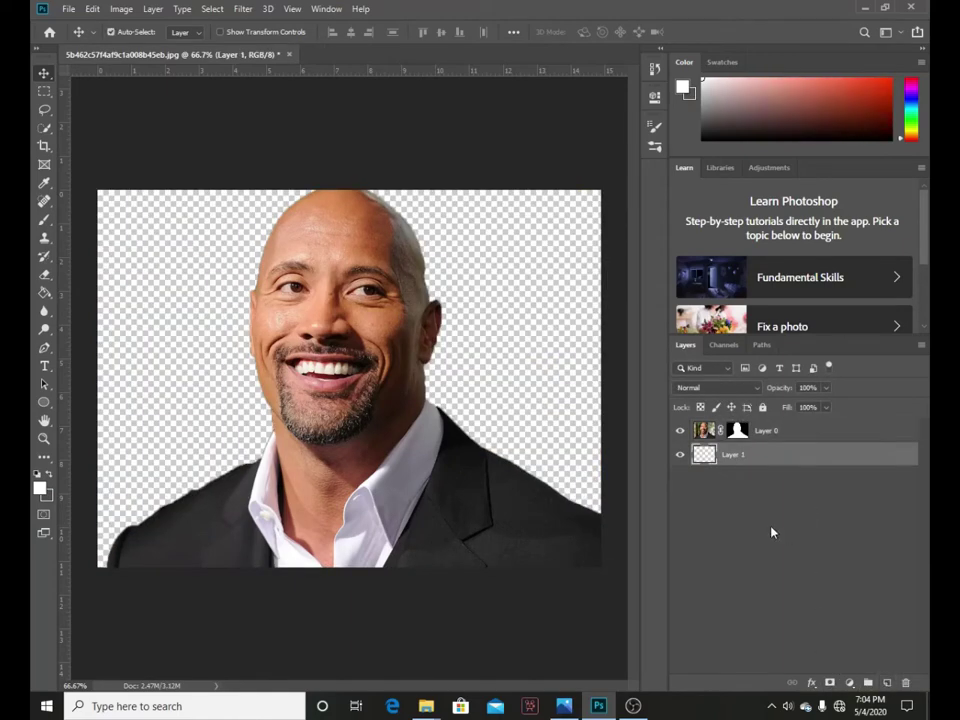
{"action": "left_click", "coordinate": [40, 488]}
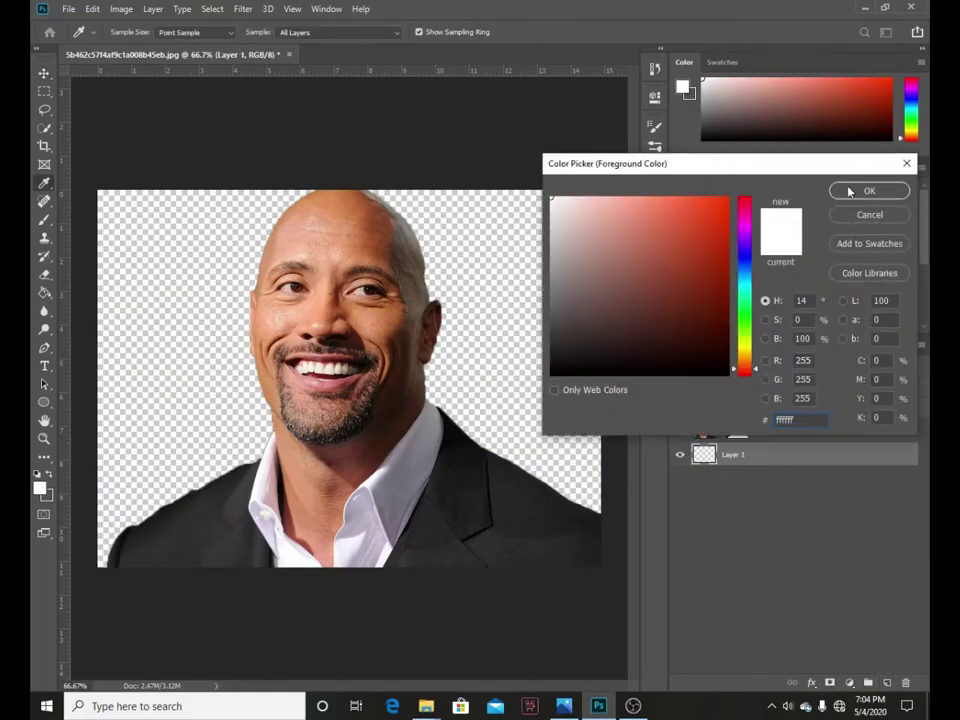
{"action": "left_click", "coordinate": [866, 191]}
{"action": "key", "text": "g"}
{"action": "left_click", "coordinate": [170, 268]}
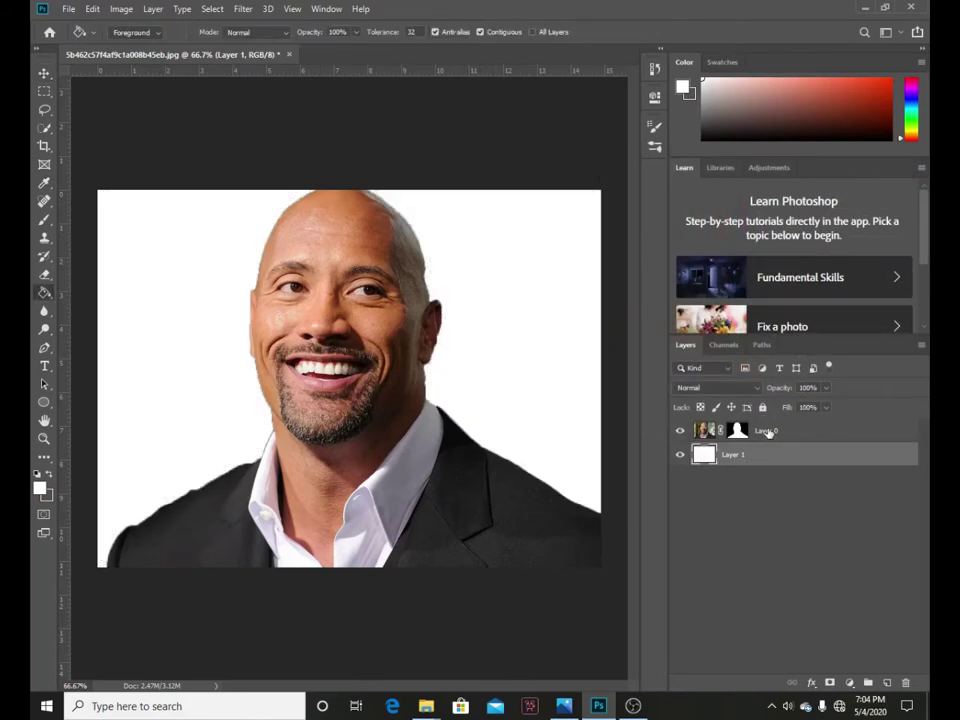
Merge the masked portrait and the white layer into a single layer
{"action": "left_click", "coordinate": [767, 431]}
{"action": "right_click", "coordinate": [767, 431]}
{"action": "left_click", "coordinate": [620, 525]}
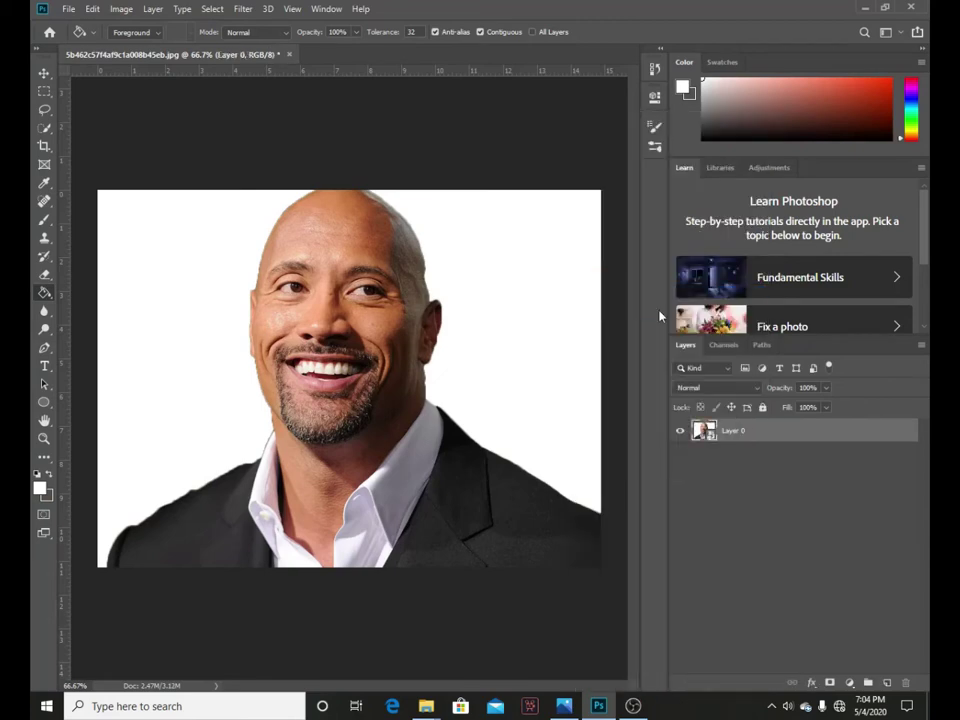
Duplicate the portrait layer and name the lower copy 'color' and the top 'Line art'
{"action": "left_click_drag", "start_coordinate": [820, 433], "coordinate": [825, 452]}
{"action": "double_click", "coordinate": [758, 453]}
{"action": "type", "text": "color"}
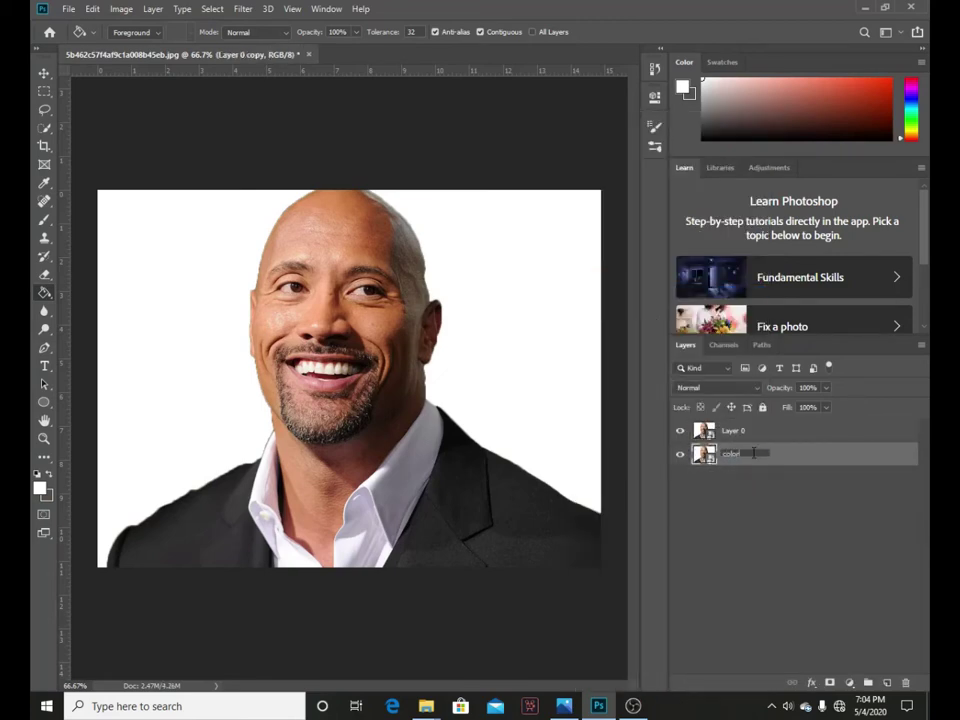
{"action": "double_click", "coordinate": [739, 430]}
{"action": "type", "text": "Line art"}
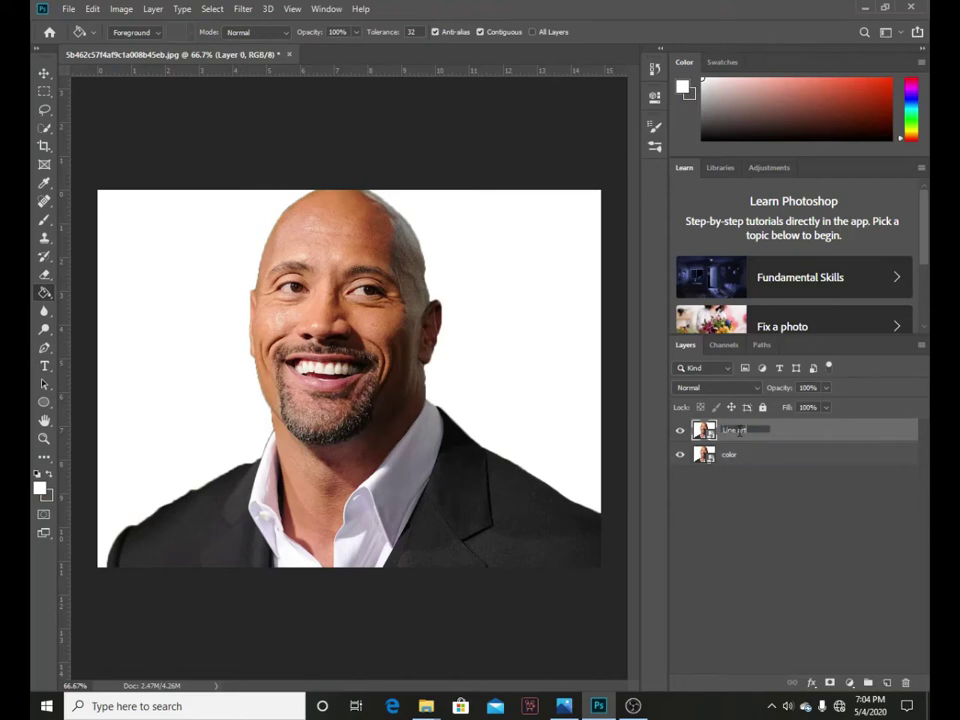
{"action": "key", "text": "Return"}
{"action": "left_click", "coordinate": [240, 12]}
{"action": "left_click", "coordinate": [262, 72]}
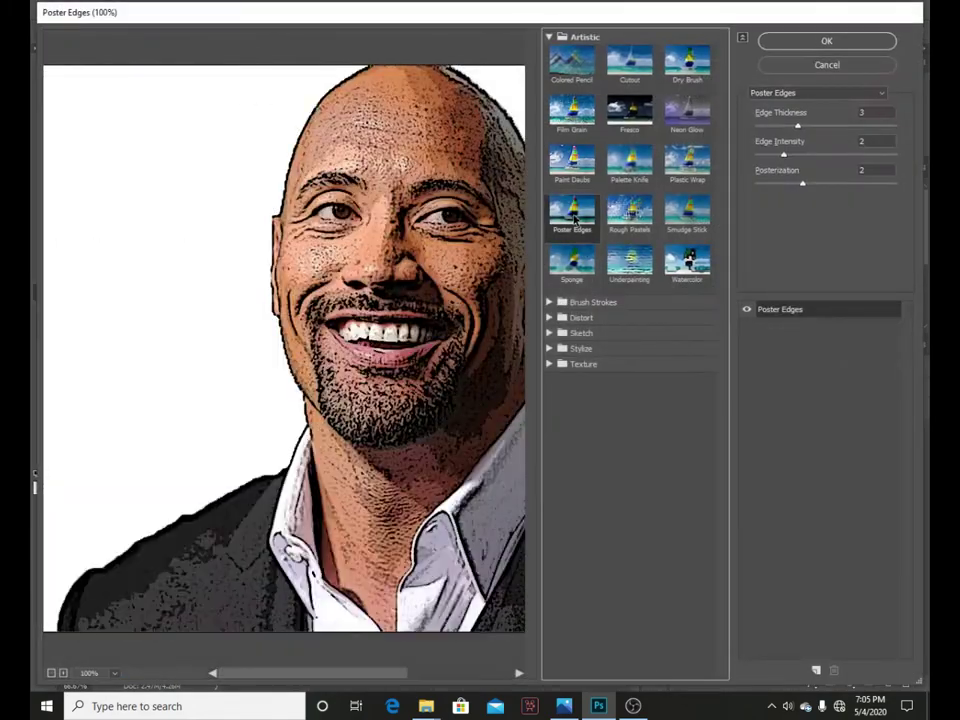
Apply Poster Edges with thickness 4 and intensity 4 to the Line art layer
{"action": "left_click", "coordinate": [573, 218]}
{"action": "mouse_move", "coordinate": [783, 154]}
{"action": "left_mouse_down"}
{"action": "mouse_move", "coordinate": [811, 154]}
{"action": "mouse_move", "coordinate": [814, 126]}
{"action": "left_mouse_up"}
{"action": "left_click", "coordinate": [824, 41]}
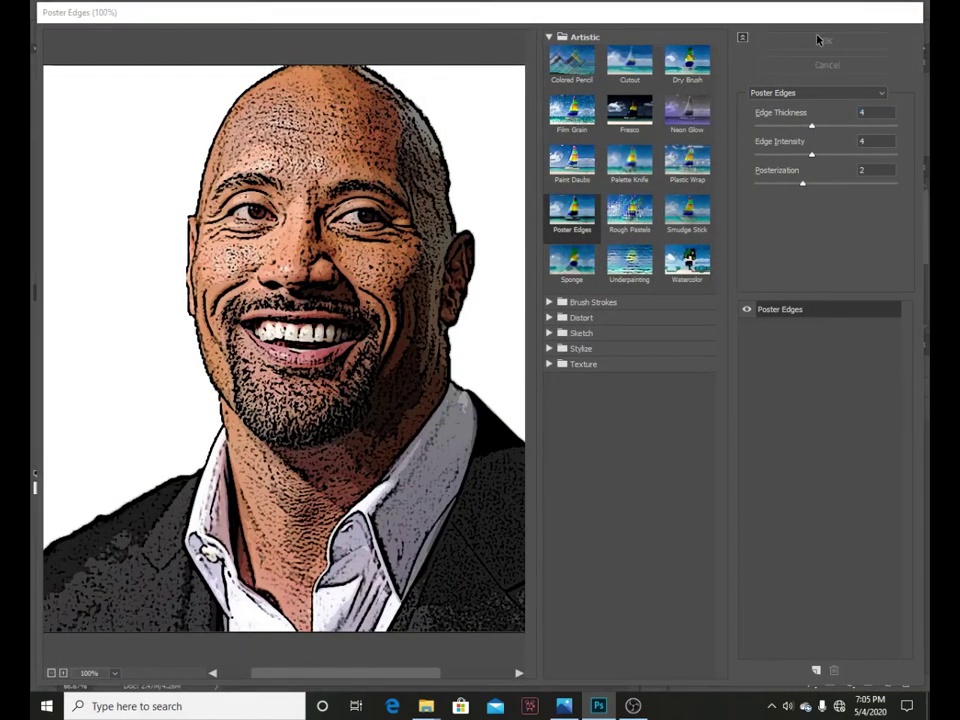
Apply a Threshold at level 80 to the Line art layer
{"action": "left_click", "coordinate": [108, 12]}
{"action": "mouse_move", "coordinate": [143, 46]}
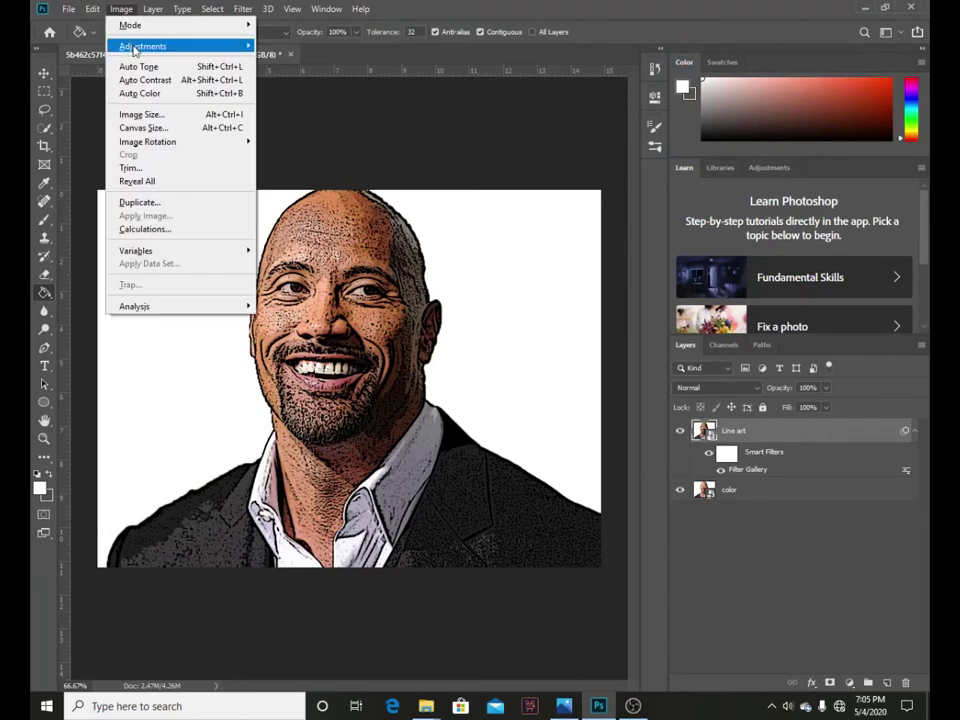
{"action": "left_click", "coordinate": [311, 233]}
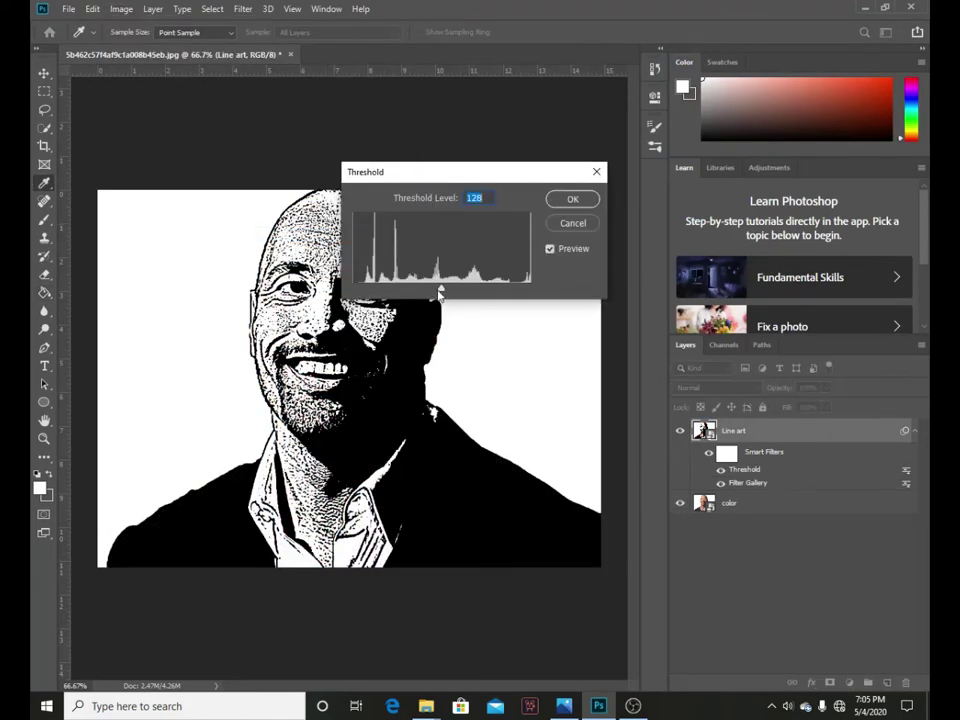
{"action": "left_click_drag", "start_coordinate": [441, 291], "coordinate": [407, 290]}
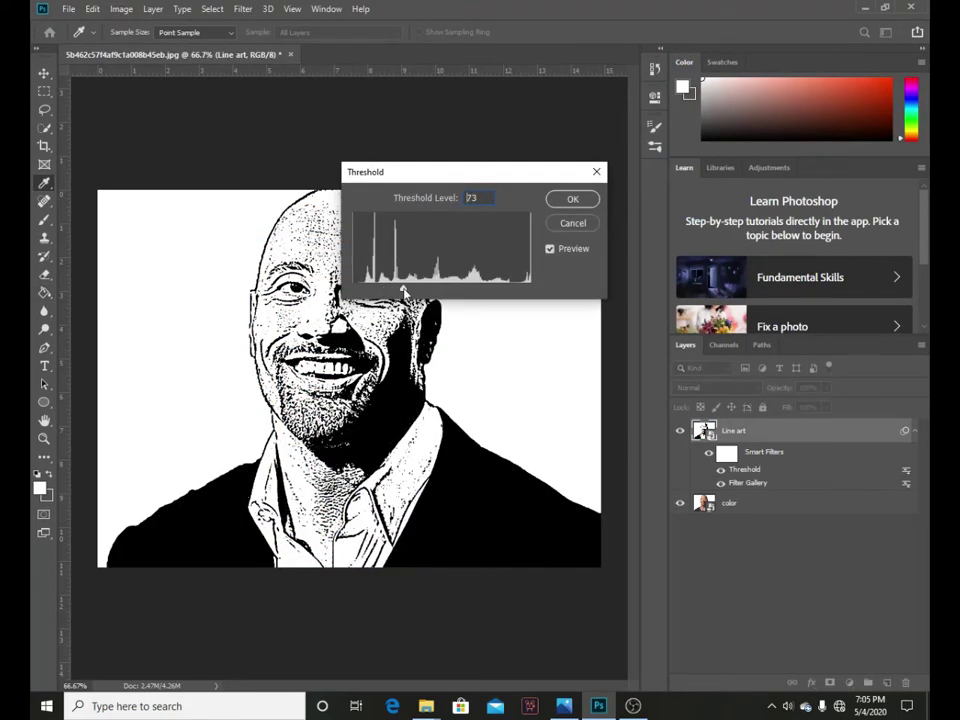
{"action": "left_click_drag", "start_coordinate": [407, 290], "coordinate": [409, 290]}
{"action": "left_click", "coordinate": [572, 200]}
{"action": "key", "text": "g"}
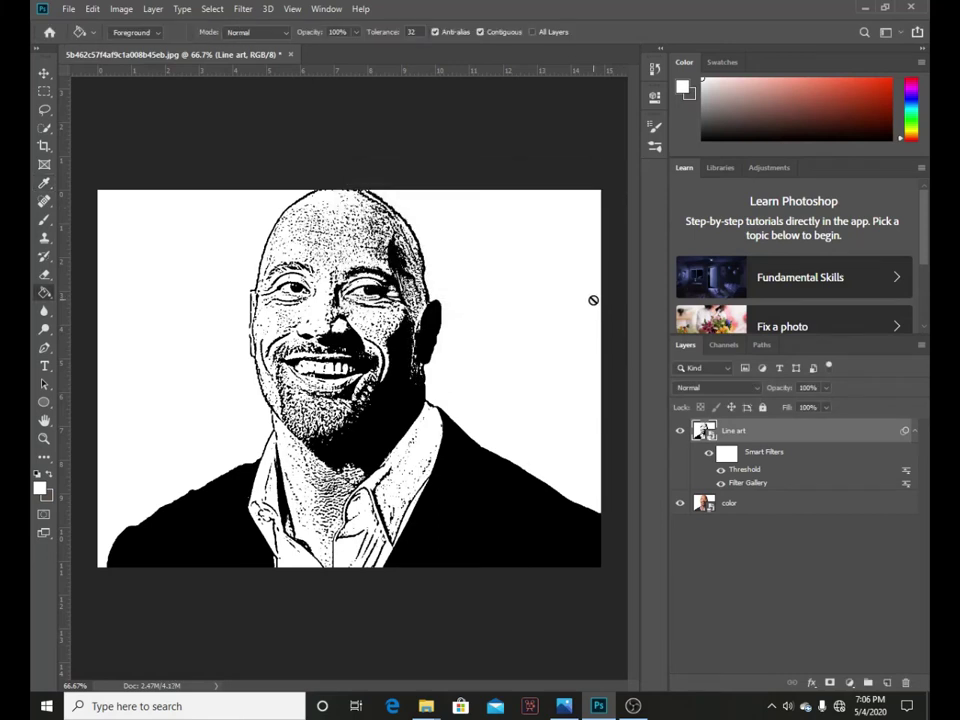
Apply Oil Paint to Line art with Stylization about 4.5 and Cleanliness 3.0
{"action": "left_click", "coordinate": [243, 8]}
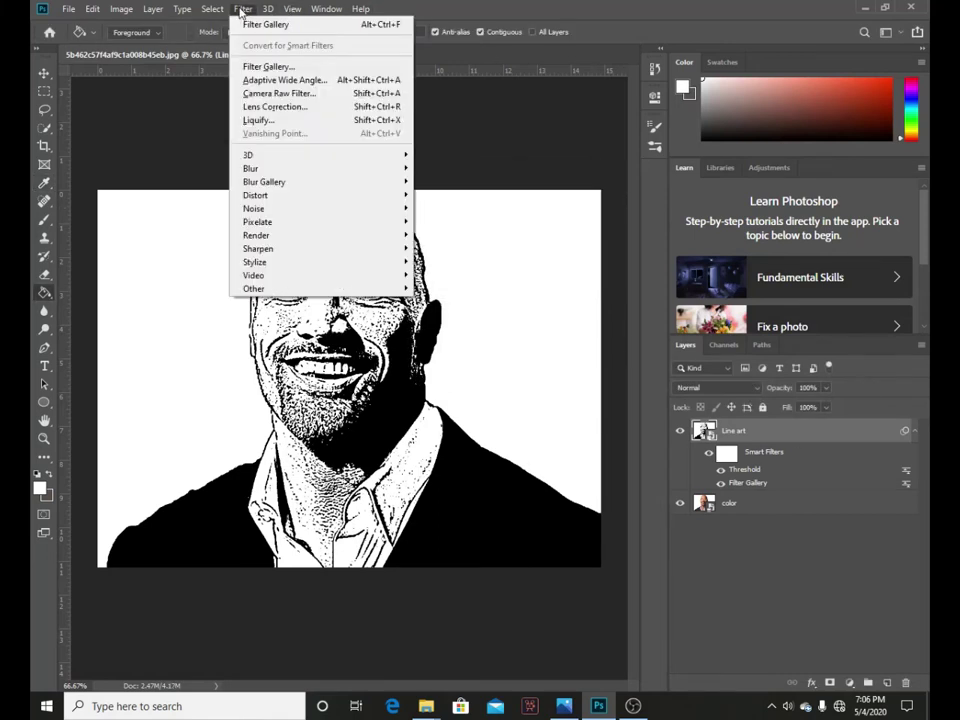
{"action": "left_click", "coordinate": [458, 324]}
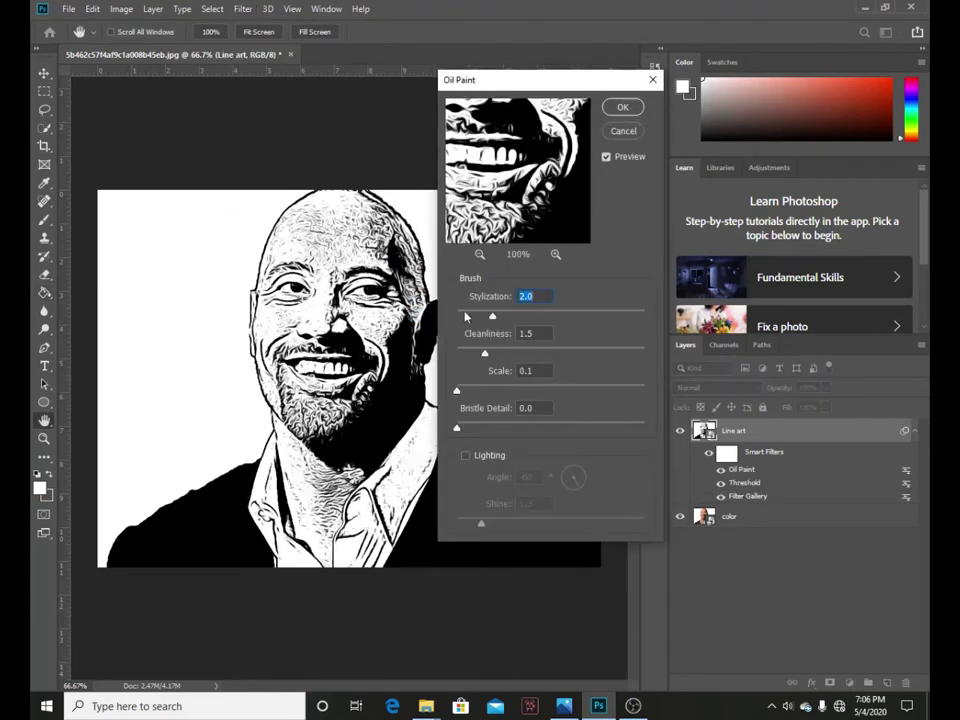
{"action": "left_click_drag", "start_coordinate": [526, 319], "coordinate": [529, 320]}
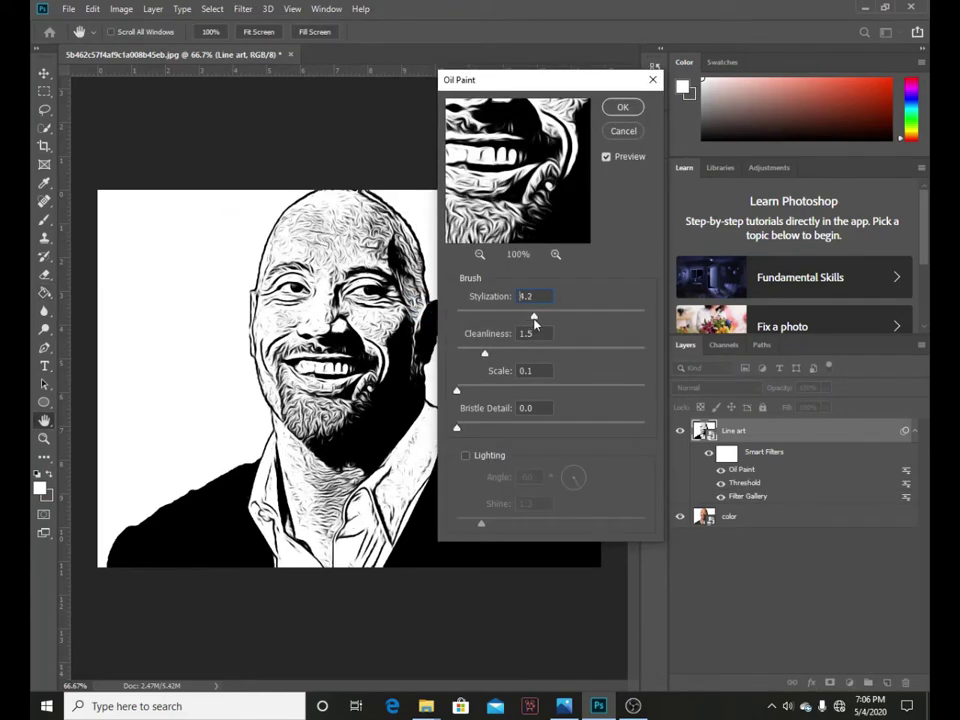
{"action": "left_click_drag", "start_coordinate": [484, 355], "coordinate": [513, 355]}
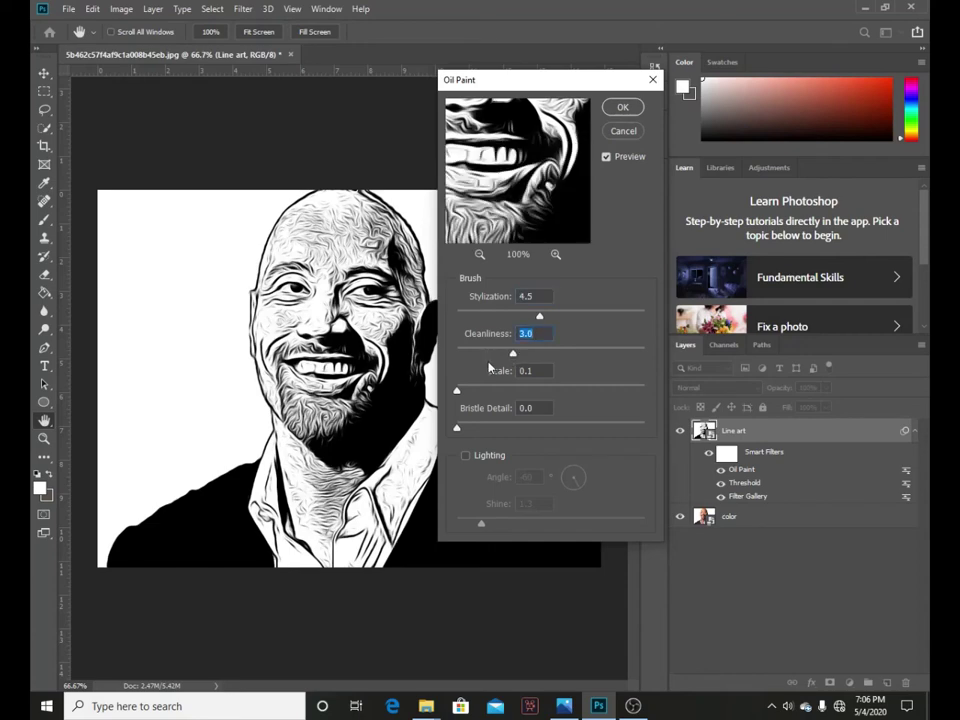
{"action": "mouse_move", "coordinate": [513, 354]}
{"action": "left_mouse_down"}
{"action": "mouse_move", "coordinate": [497, 356]}
{"action": "mouse_move", "coordinate": [535, 321]}
{"action": "left_mouse_up"}
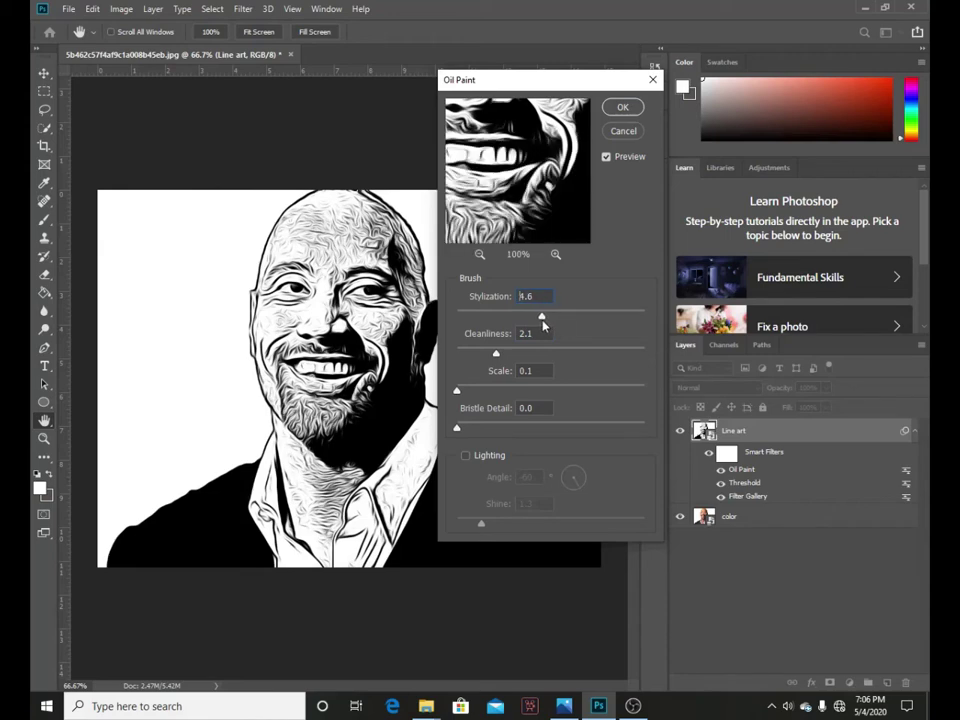
{"action": "left_click", "coordinate": [513, 355]}
{"action": "left_click", "coordinate": [622, 108]}
{"action": "left_click", "coordinate": [849, 683]}
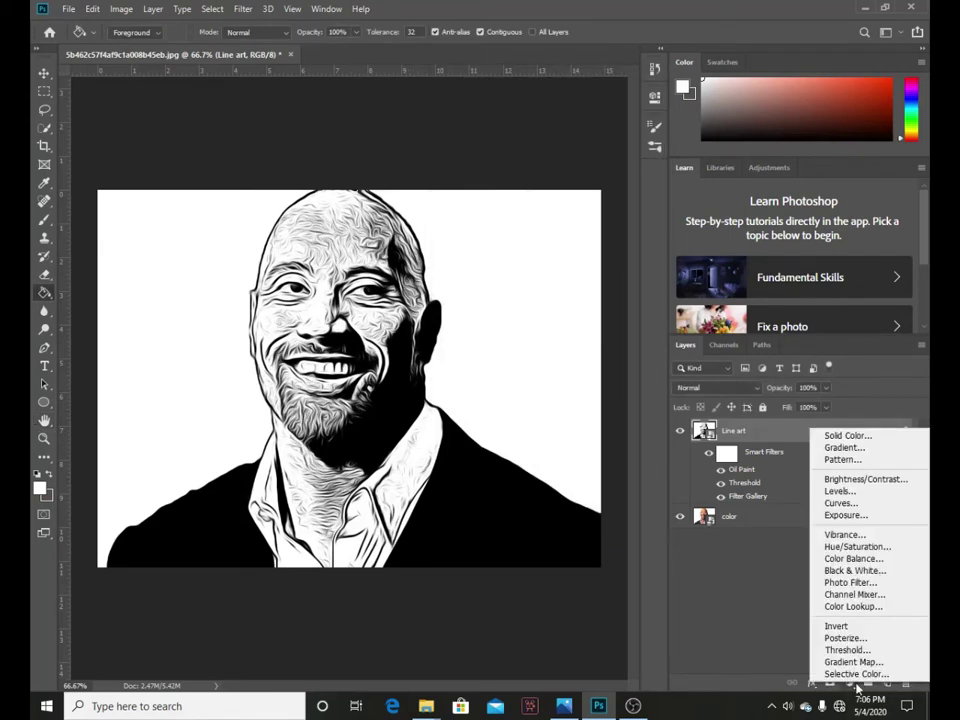
Add a Levels adjustment with black input 100, clipped to the Line art layer
{"action": "left_click", "coordinate": [858, 492]}
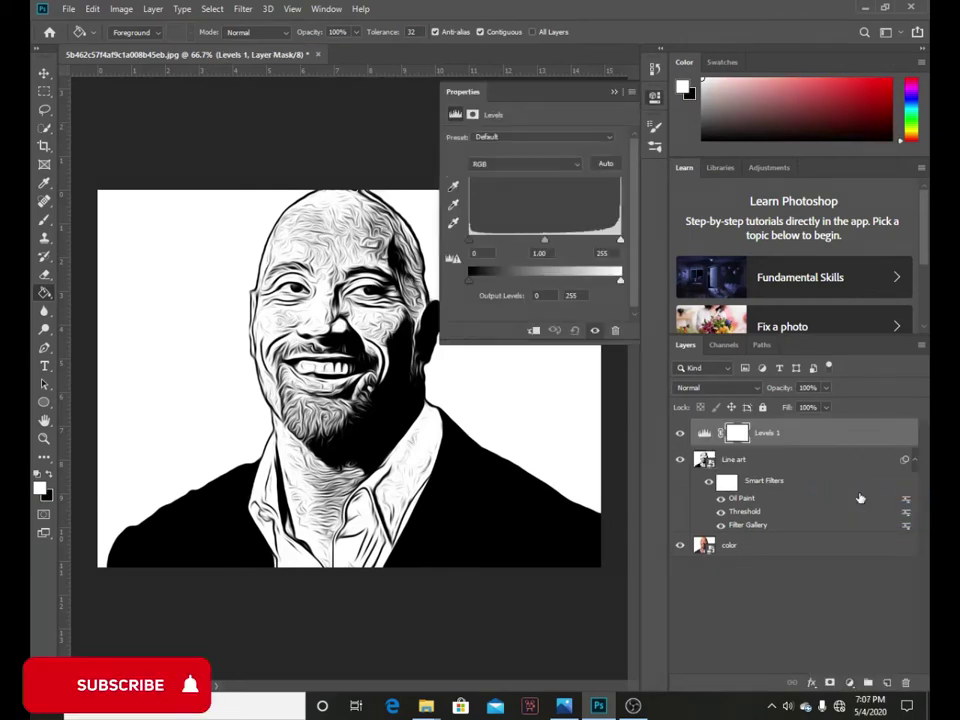
{"action": "type", "text": "100"}
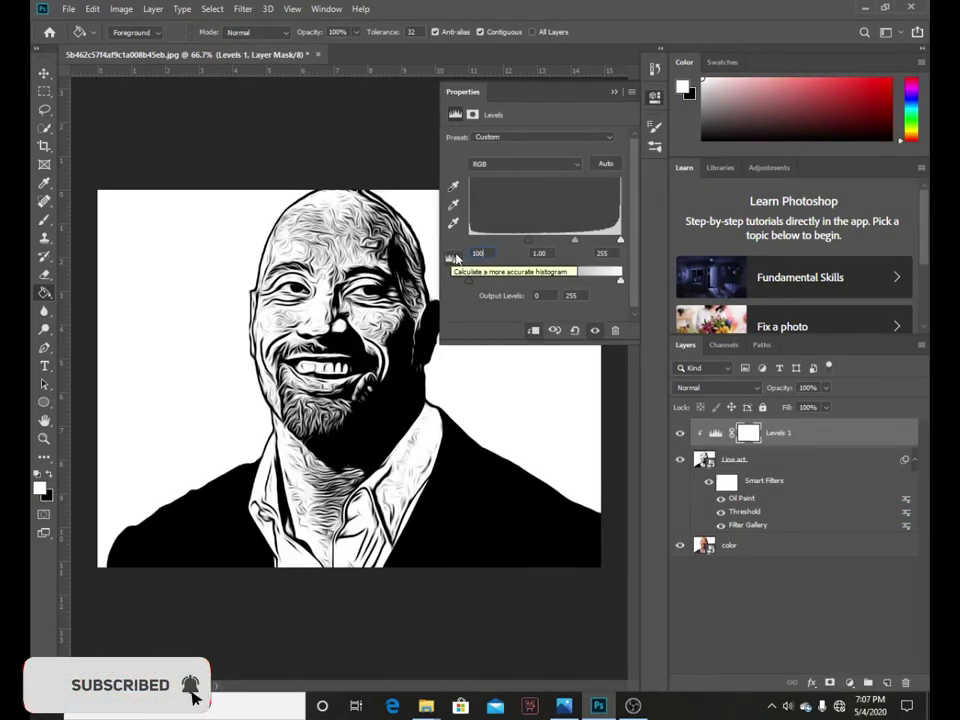
{"action": "left_click", "coordinate": [628, 117]}
Set the Line art layer's blend mode to Multiply
{"action": "left_click", "coordinate": [914, 460]}
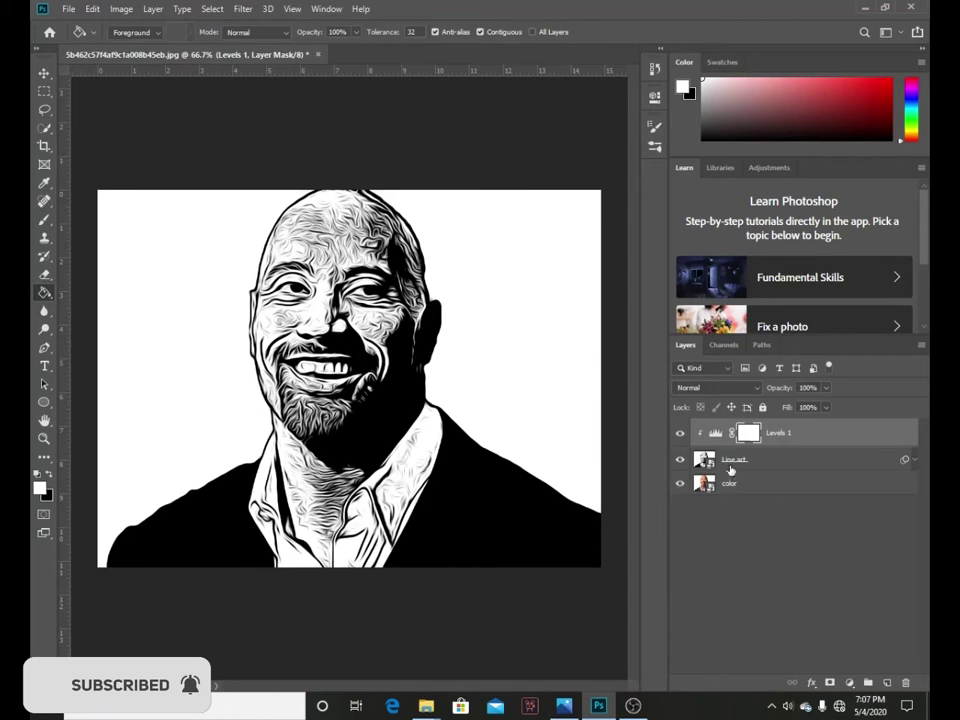
{"action": "left_click", "coordinate": [770, 459]}
{"action": "left_click", "coordinate": [717, 387]}
{"action": "left_click", "coordinate": [720, 394]}
{"action": "left_click", "coordinate": [717, 483]}
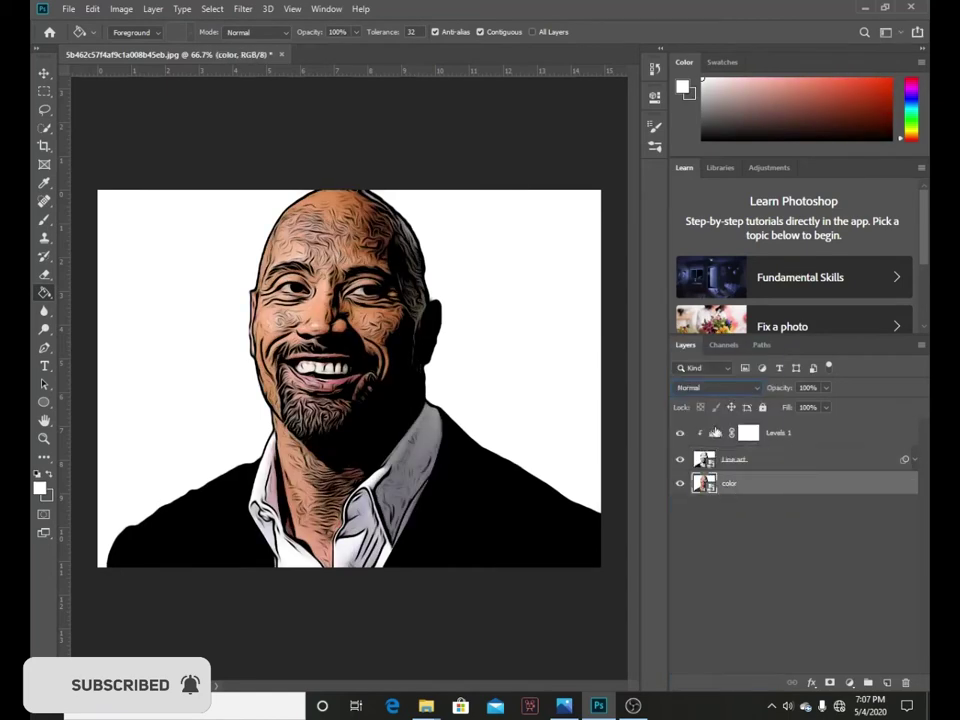
{"action": "left_click", "coordinate": [242, 8]}
Apply the Cutout filter from the Filter Gallery to the color layer
{"action": "left_click", "coordinate": [268, 66]}
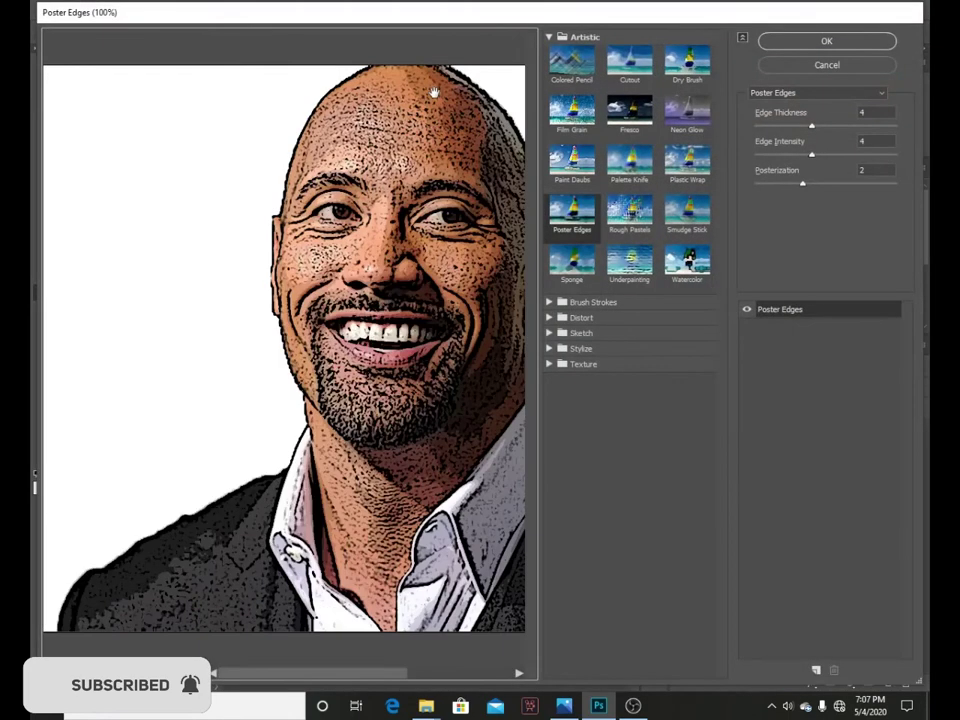
{"action": "left_click", "coordinate": [629, 62]}
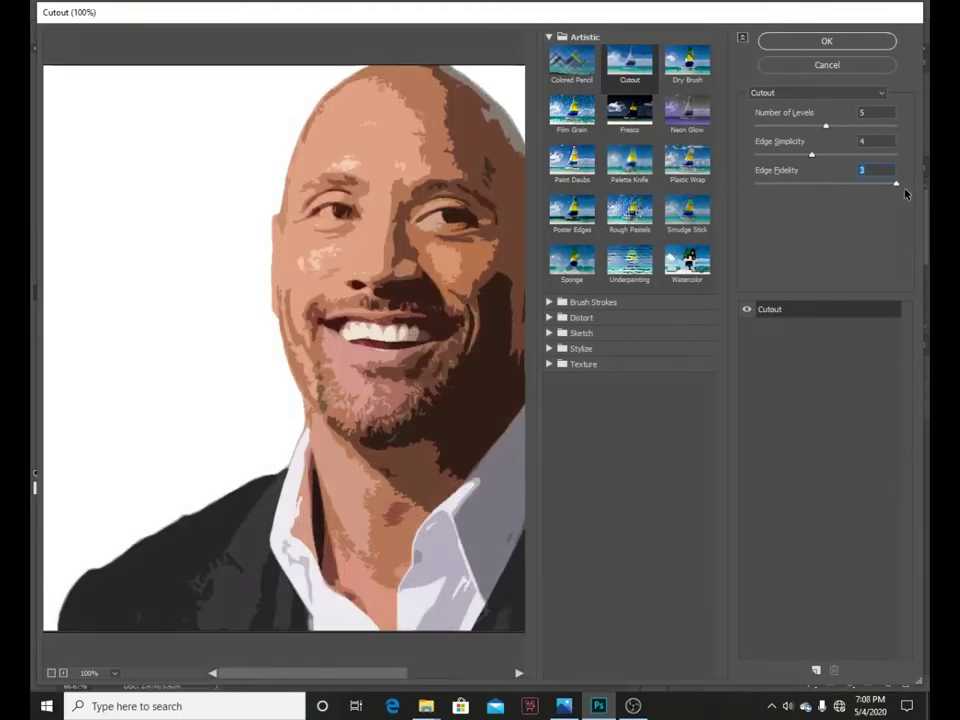
{"action": "left_click", "coordinate": [825, 42]}
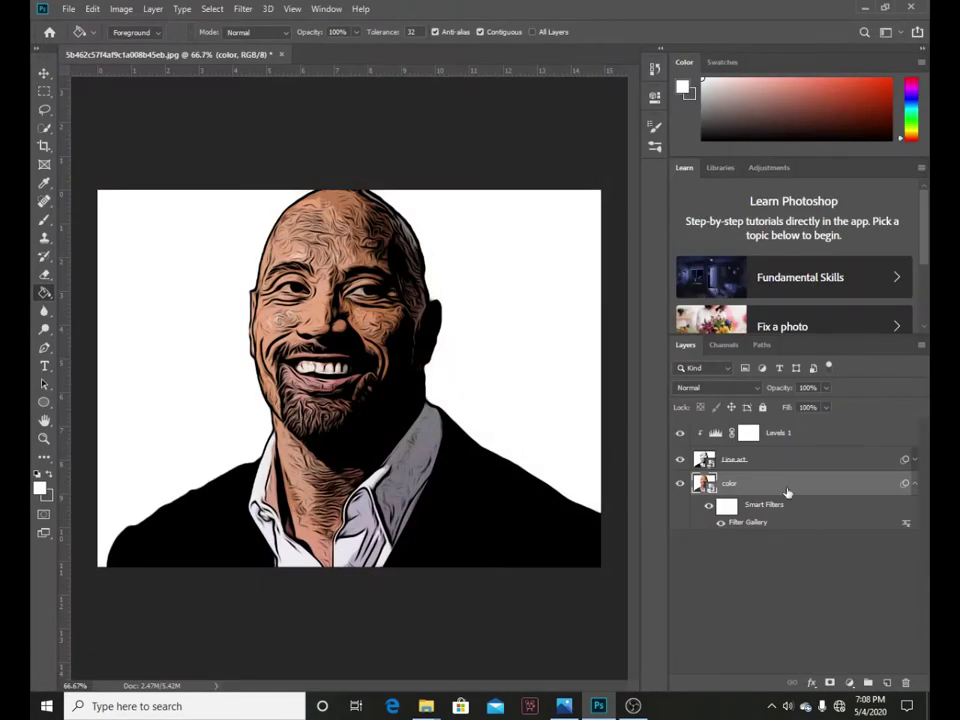
Add a Hue/Saturation layer clipped to color with saturation raised to +35
{"action": "left_click", "coordinate": [849, 683]}
{"action": "left_click", "coordinate": [870, 547]}
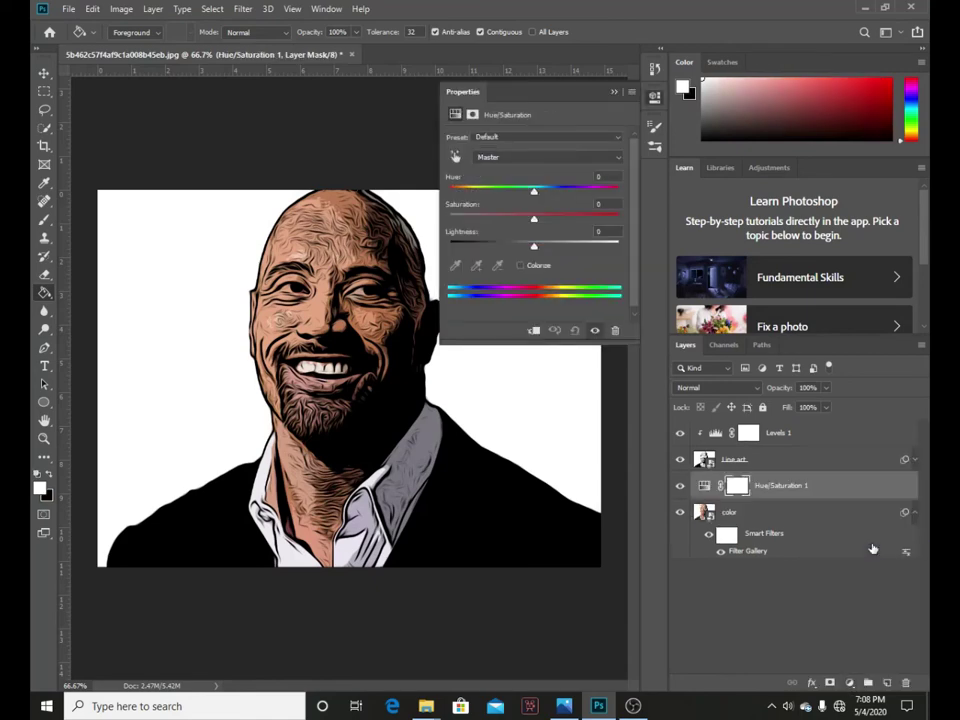
{"action": "key", "text": "ctrl+alt+g"}
{"action": "left_click_drag", "start_coordinate": [533, 218], "coordinate": [556, 220]}
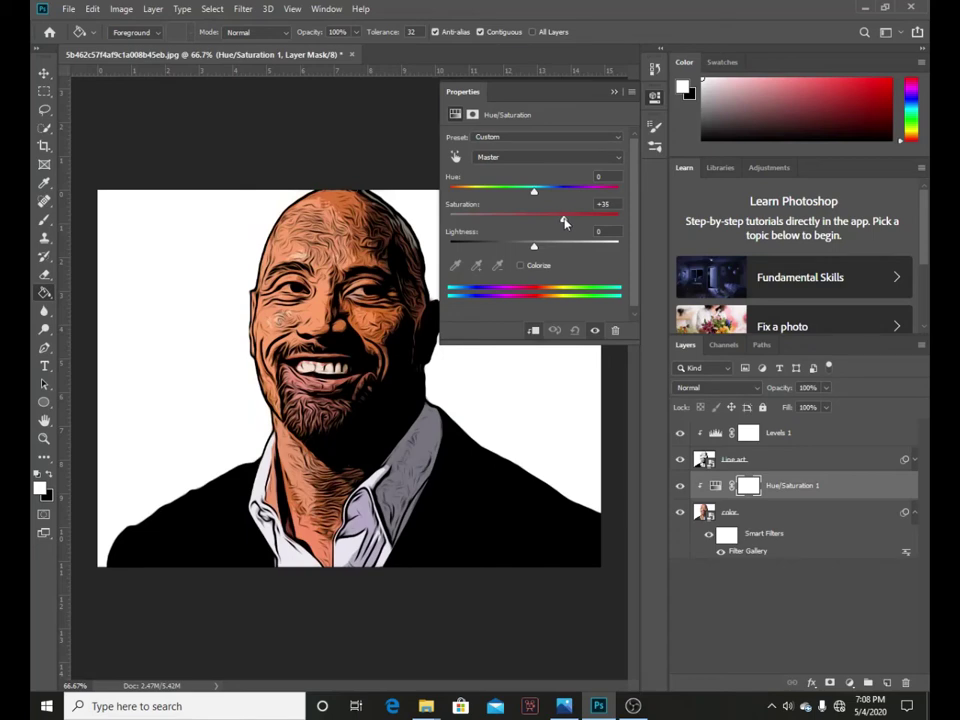
{"action": "left_click", "coordinate": [779, 406]}
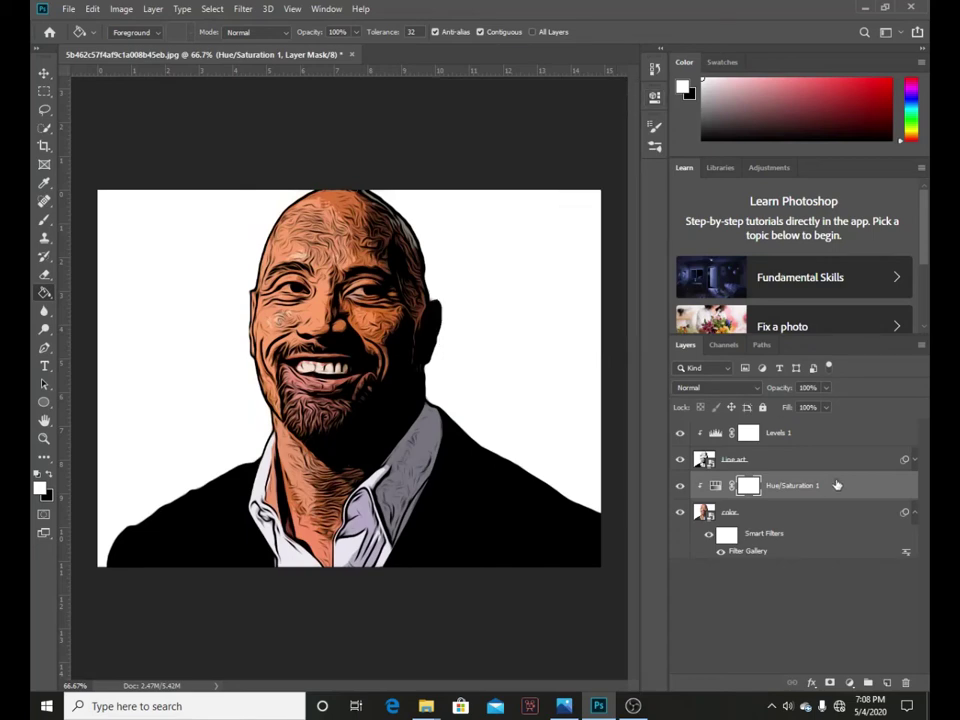
{"action": "left_click", "coordinate": [735, 512]}
{"action": "left_click", "coordinate": [848, 682]}
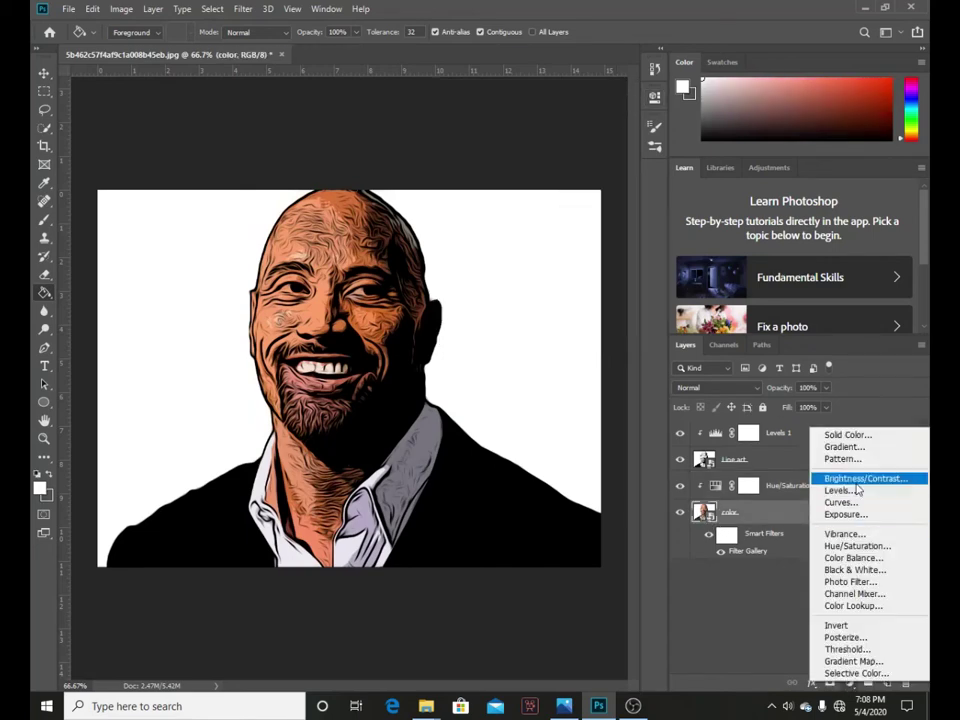
Add a Levels adjustment above the color layer and rasterize the Line art layer
{"action": "left_click", "coordinate": [845, 490]}
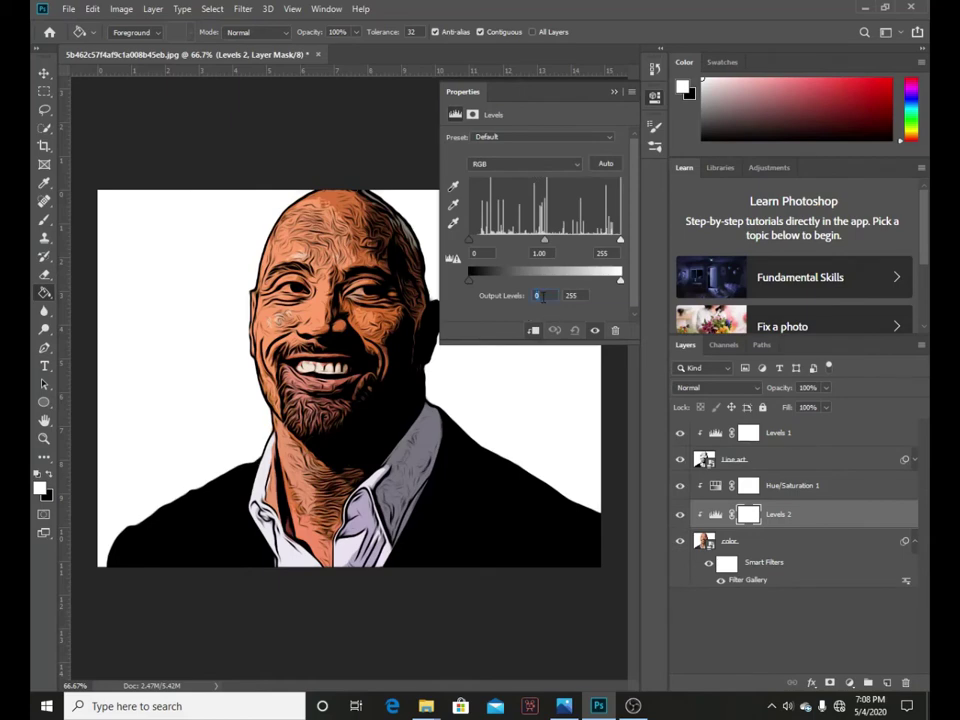
{"action": "left_click", "coordinate": [703, 541]}
{"action": "left_click", "coordinate": [703, 458]}
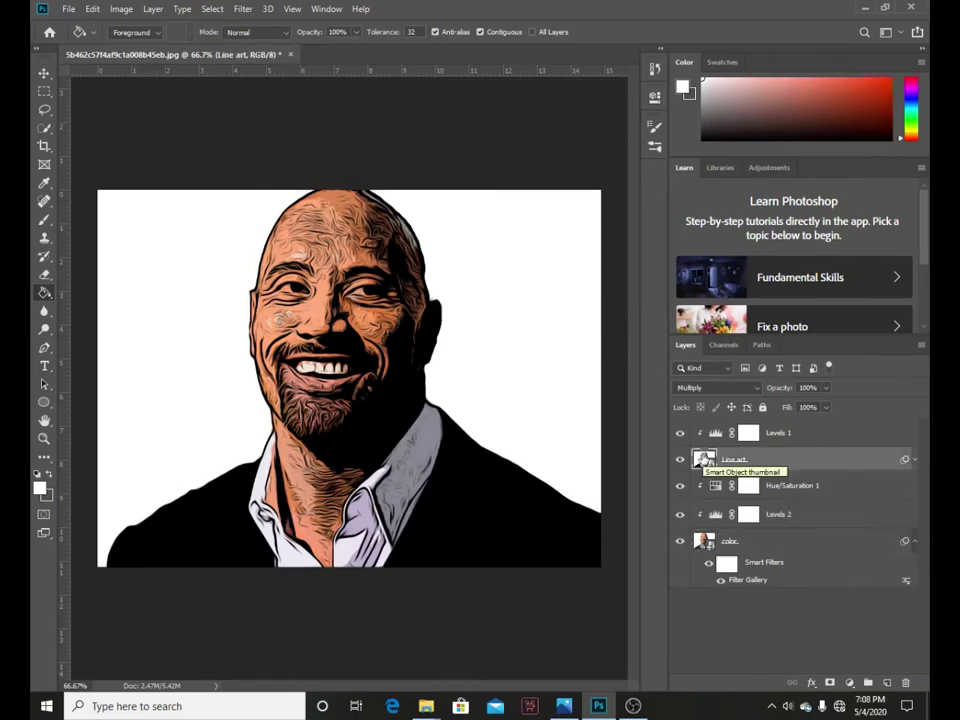
{"action": "right_click", "coordinate": [705, 458]}
{"action": "right_click", "coordinate": [736, 459]}
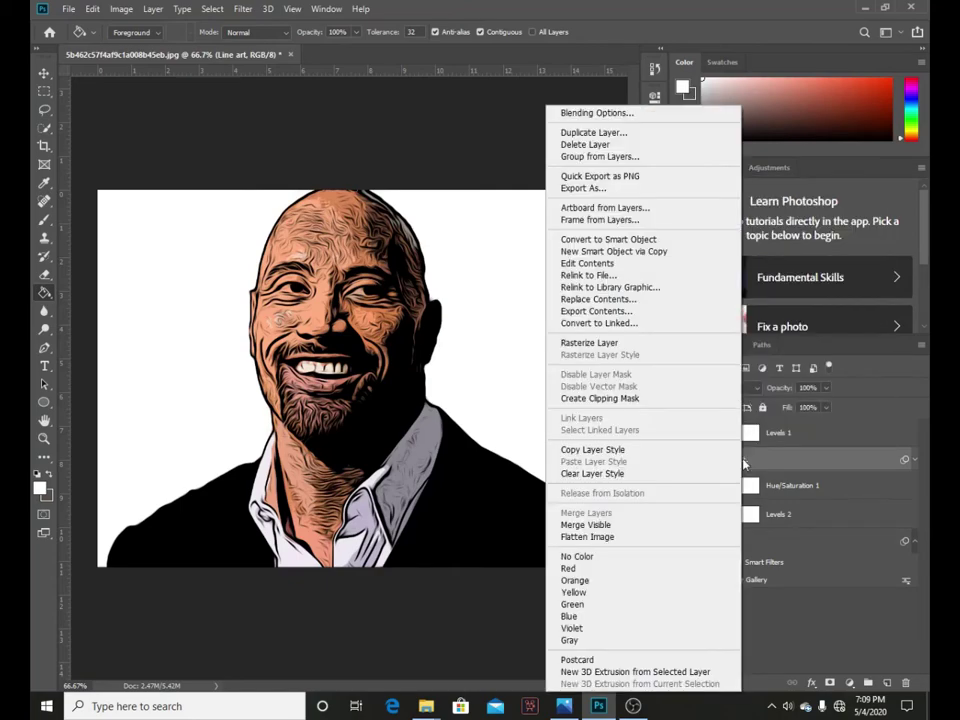
{"action": "left_click", "coordinate": [575, 345]}
Zoom in on the face and nudge the Line art layer slightly right
{"action": "key", "text": "z"}
{"action": "left_click", "coordinate": [439, 349]}
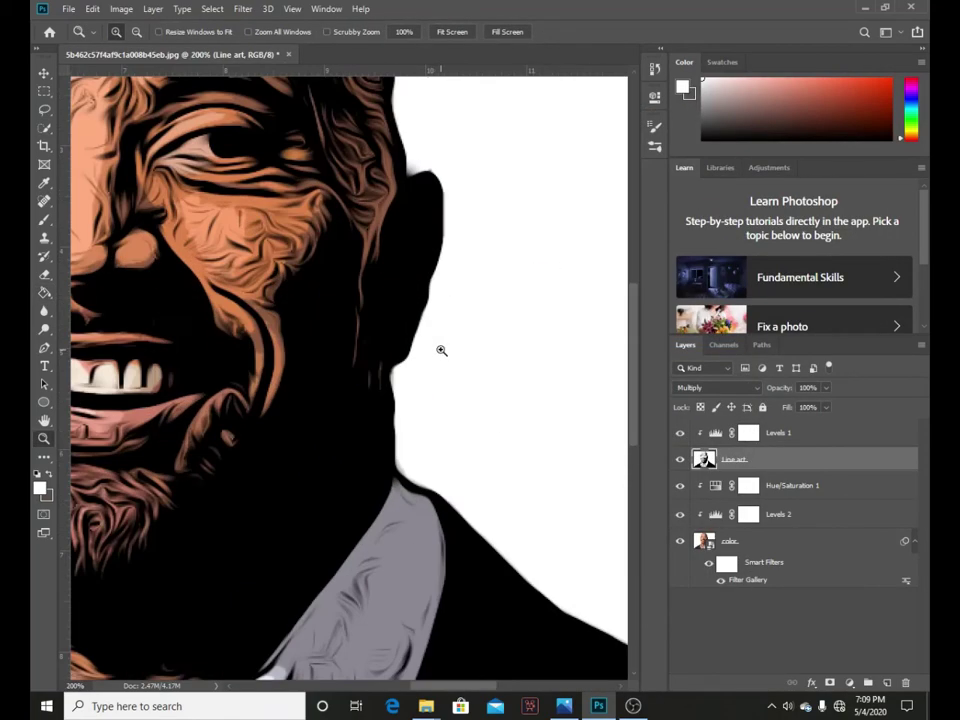
{"action": "left_click", "coordinate": [400, 365], "text": "alt"}
{"action": "left_click", "coordinate": [294, 336], "text": "alt"}
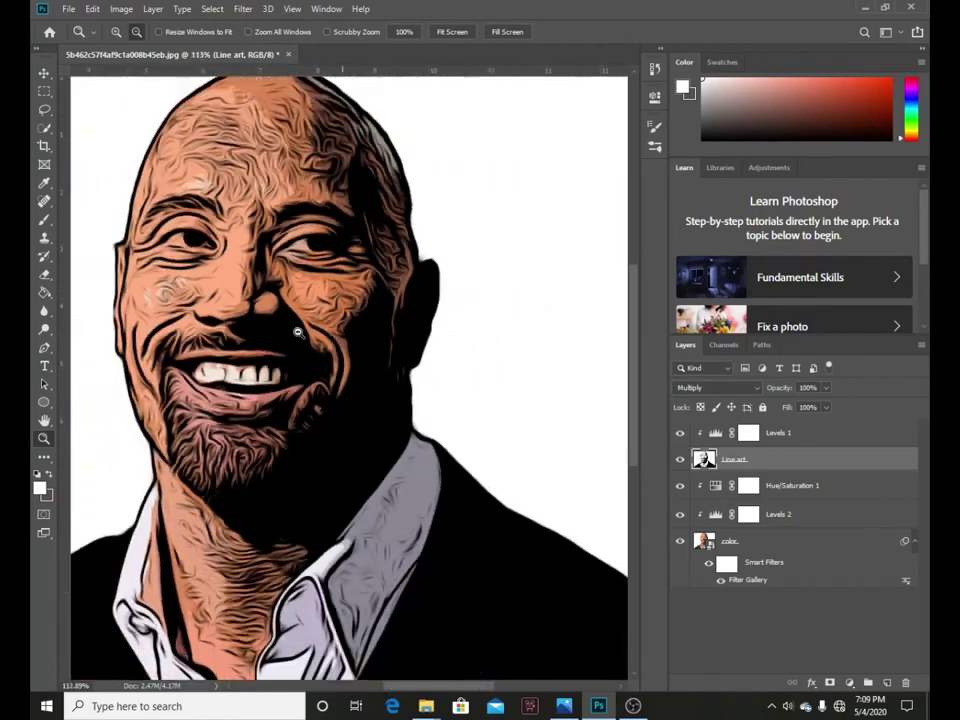
{"action": "key", "text": "v"}
{"action": "mouse_move", "coordinate": [305, 340]}
{"action": "left_mouse_down"}
{"action": "mouse_move", "coordinate": [333, 347]}
{"action": "mouse_move", "coordinate": [299, 331]}
{"action": "mouse_move", "coordinate": [318, 340]}
{"action": "left_mouse_up"}
Erase line art on the forehead, under the eye, left cheek and right temple
{"action": "key", "text": "e"}
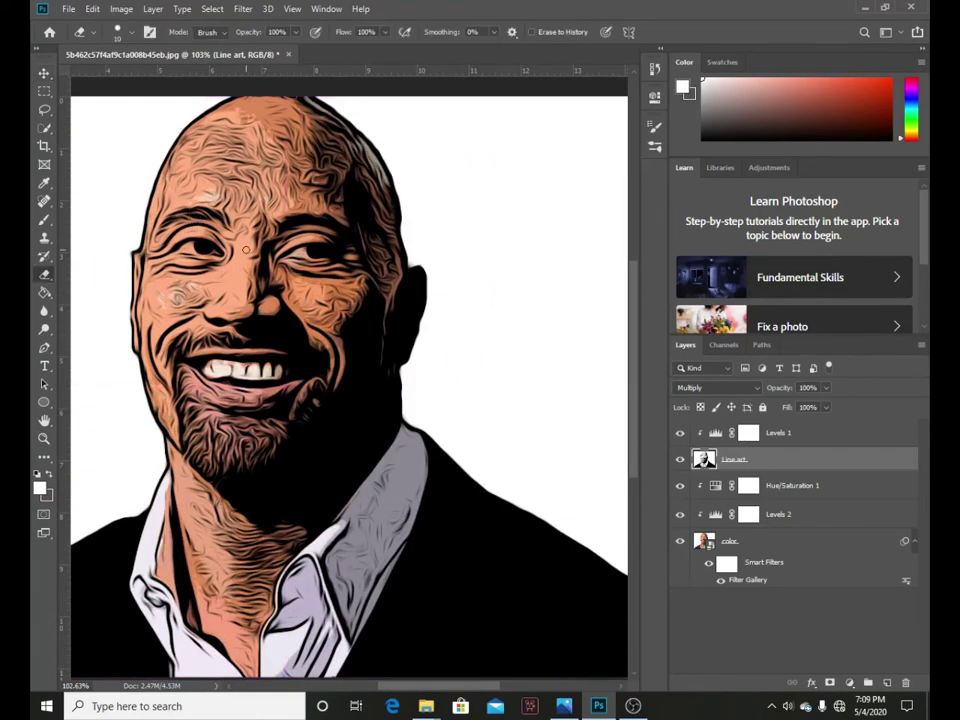
{"action": "key", "text": "bracketright"}
{"action": "key", "text": "bracketright"}
{"action": "mouse_move", "coordinate": [240, 140]}
{"action": "left_mouse_down"}
{"action": "mouse_move", "coordinate": [310, 165]}
{"action": "mouse_move", "coordinate": [180, 168]}
{"action": "mouse_move", "coordinate": [230, 120]}
{"action": "mouse_move", "coordinate": [281, 193]}
{"action": "mouse_move", "coordinate": [212, 223]}
{"action": "left_mouse_up"}
{"action": "scroll", "coordinate": [230, 120], "scroll_direction": "up", "scroll_amount": 1}
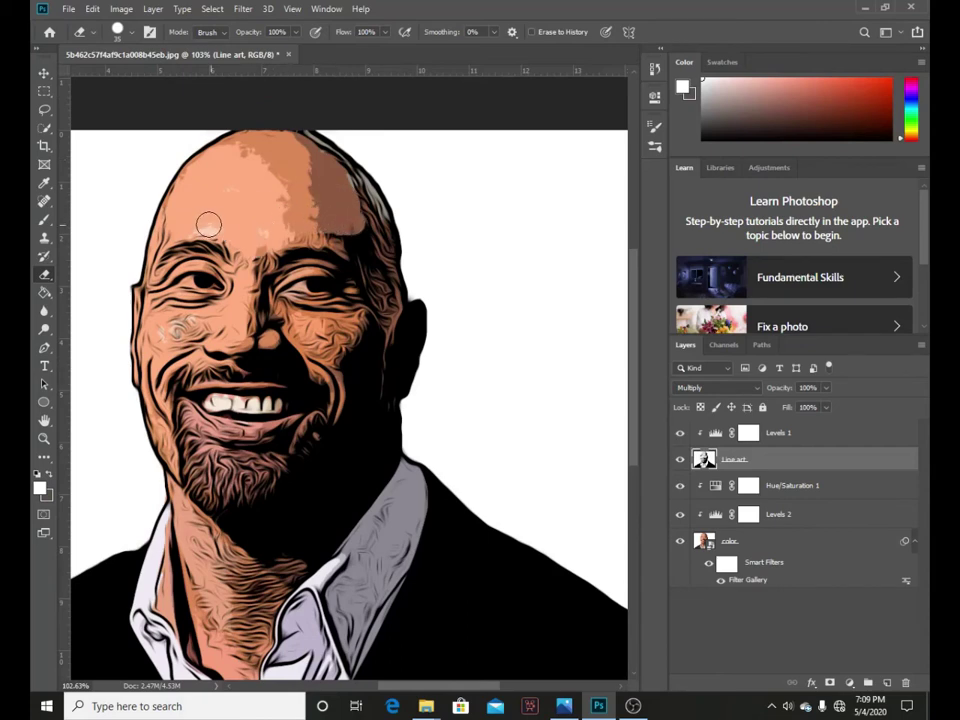
{"action": "scroll", "coordinate": [277, 265], "scroll_direction": "down", "scroll_amount": 1}
{"action": "left_click_drag", "start_coordinate": [278, 269], "coordinate": [282, 270]}
{"action": "key", "text": "bracketleft"}
{"action": "key", "text": "bracketleft"}
{"action": "key", "text": "bracketleft"}
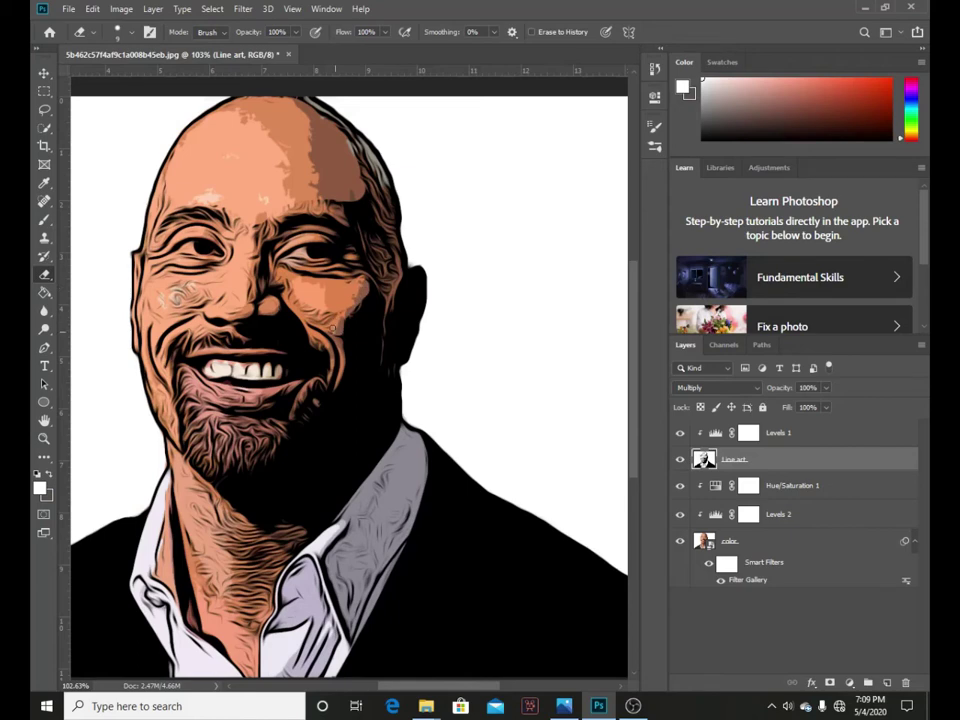
{"action": "key", "text": "bracketright"}
{"action": "key", "text": "bracketright"}
{"action": "key", "text": "bracketright"}
{"action": "left_click_drag", "start_coordinate": [182, 289], "coordinate": [156, 311]}
{"action": "left_click_drag", "start_coordinate": [361, 191], "coordinate": [353, 184]}
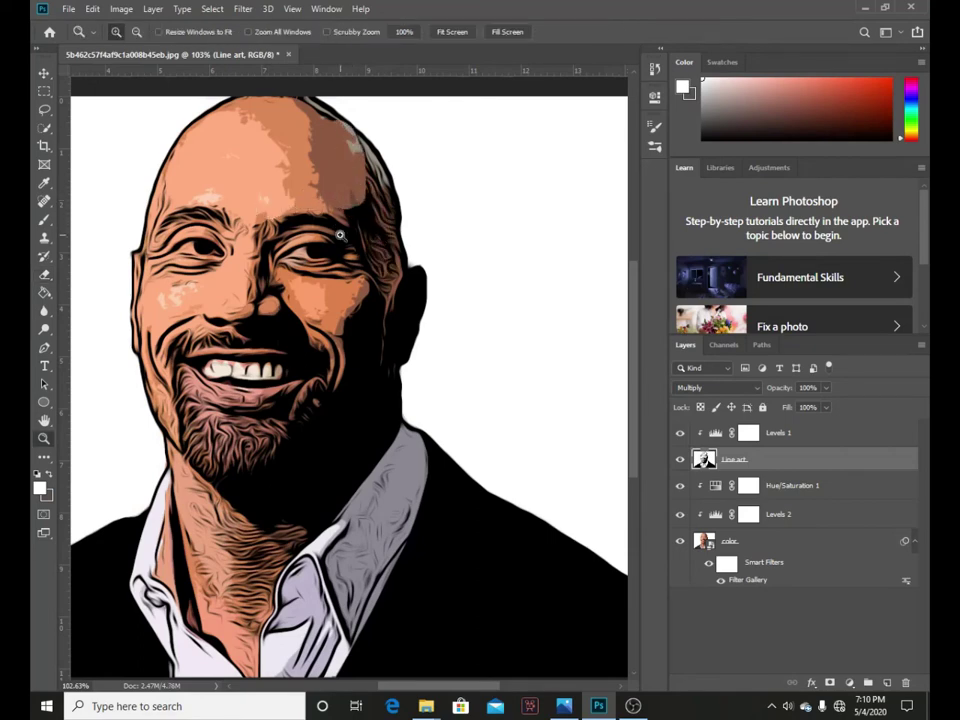
Erase more lines on the left cheek, forehead wrinkles, brows and neck hatching
{"action": "scroll", "coordinate": [338, 232], "scroll_direction": "up", "scroll_amount": 2}
{"action": "scroll", "coordinate": [268, 342], "scroll_direction": "down", "scroll_amount": 1}
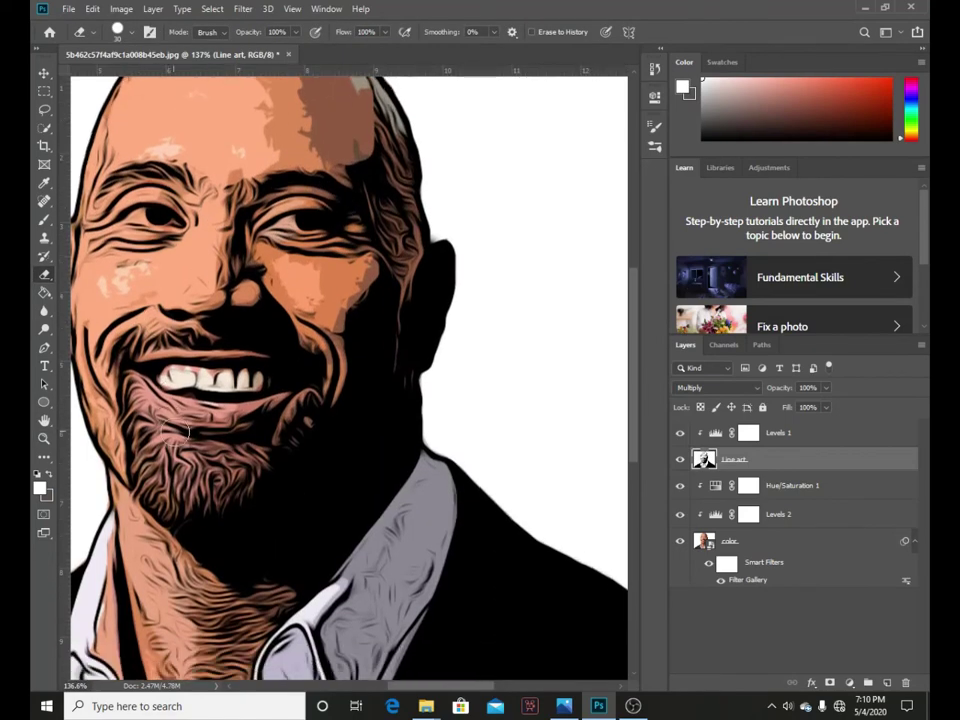
{"action": "left_click_drag", "start_coordinate": [255, 455], "coordinate": [200, 470]}
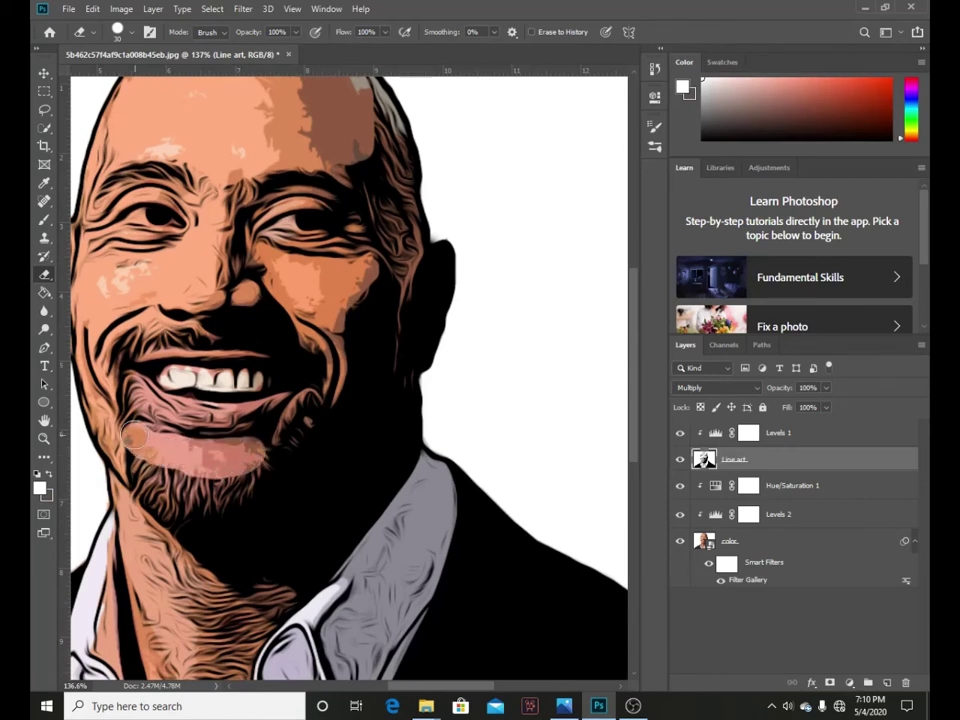
{"action": "key", "text": "bracketleft"}
{"action": "key", "text": "bracketleft"}
{"action": "key", "text": "bracketleft"}
{"action": "left_click_drag", "start_coordinate": [150, 284], "coordinate": [95, 262]}
{"action": "mouse_move", "coordinate": [207, 181]}
{"action": "left_mouse_down"}
{"action": "mouse_move", "coordinate": [152, 150]}
{"action": "mouse_move", "coordinate": [178, 135]}
{"action": "mouse_move", "coordinate": [172, 165]}
{"action": "mouse_move", "coordinate": [200, 279]}
{"action": "left_mouse_up"}
{"action": "scroll", "coordinate": [152, 194], "scroll_direction": "down", "scroll_amount": 3}
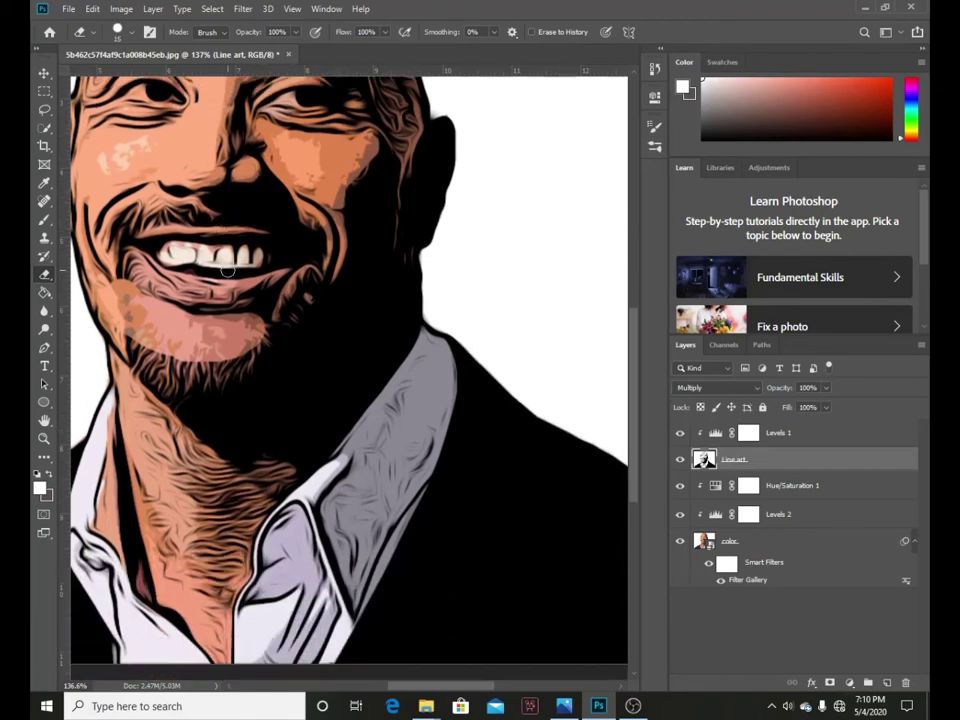
{"action": "key", "text": "bracketright"}
{"action": "key", "text": "bracketright"}
{"action": "key", "text": "bracketright"}
{"action": "mouse_move", "coordinate": [192, 467]}
{"action": "left_mouse_down"}
{"action": "mouse_move", "coordinate": [150, 471]}
{"action": "mouse_move", "coordinate": [199, 583]}
{"action": "mouse_move", "coordinate": [243, 497]}
{"action": "mouse_move", "coordinate": [161, 429]}
{"action": "mouse_move", "coordinate": [241, 480]}
{"action": "left_mouse_up"}
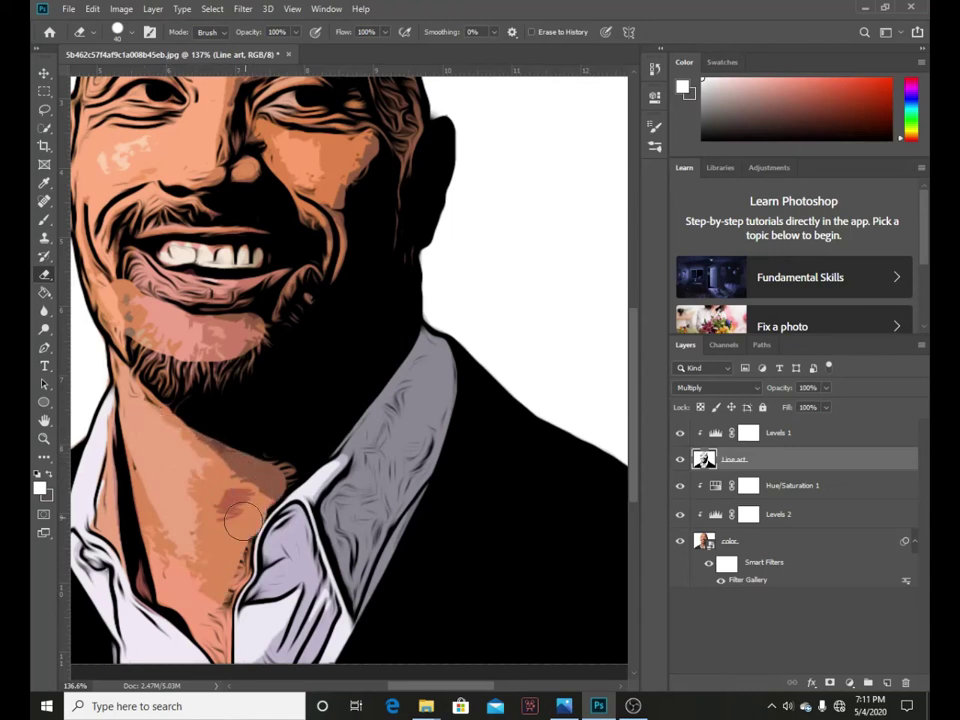
Pan around the face with a smaller eraser to review the cleanup, then fit the image
{"action": "key", "text": "bracketleft"}
{"action": "key", "text": "bracketleft"}
{"action": "key", "text": "bracketleft"}
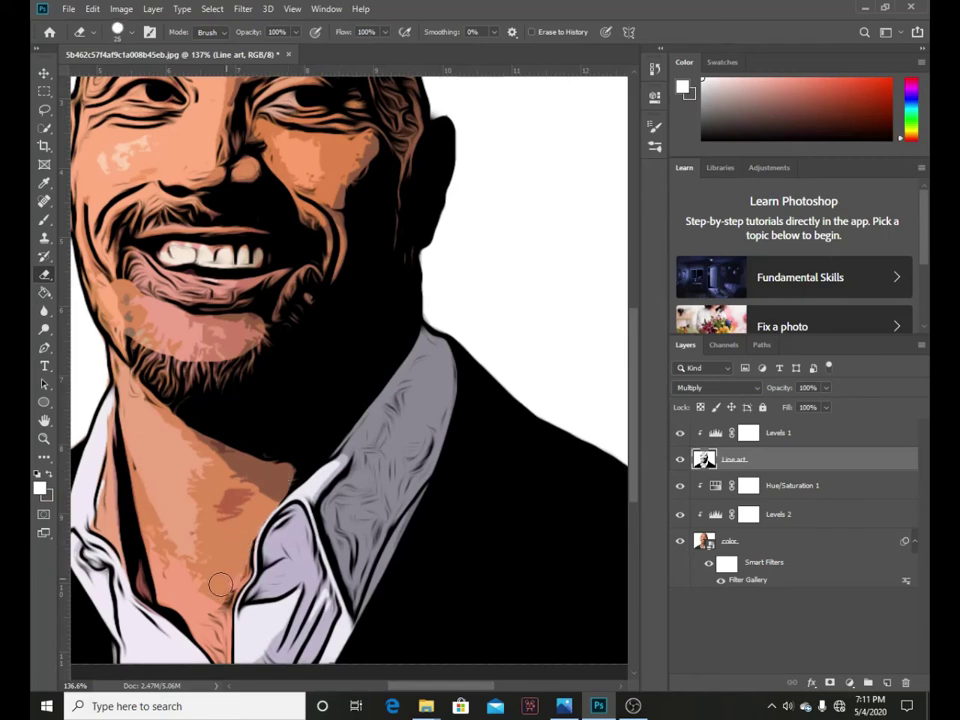
{"action": "scroll", "coordinate": [225, 579], "scroll_direction": "down", "scroll_amount": 3}
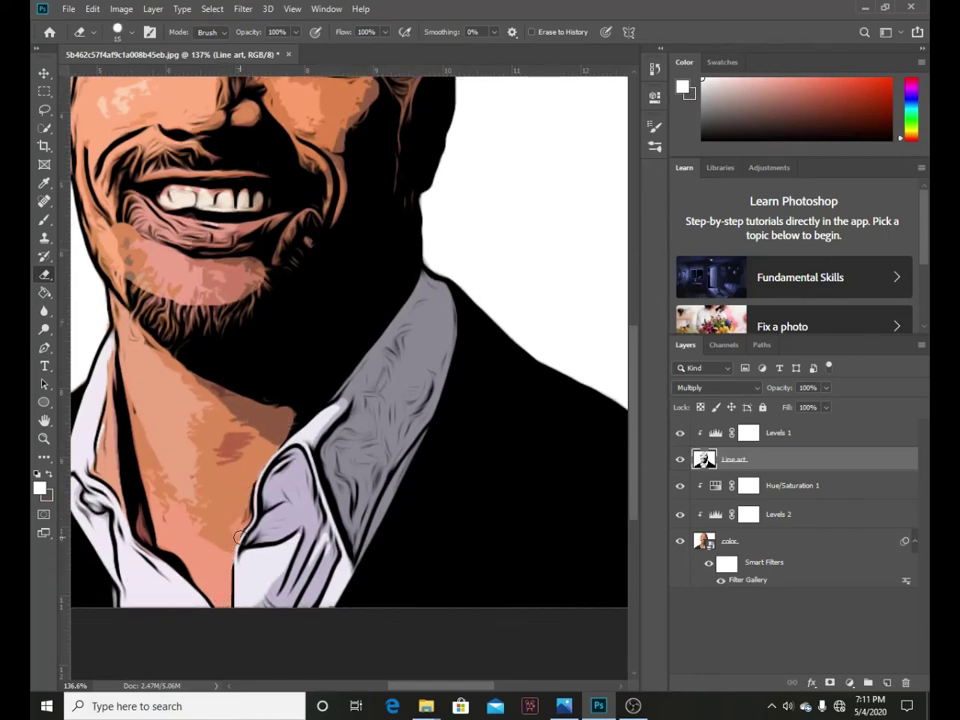
{"action": "scroll", "coordinate": [200, 480], "scroll_direction": "up", "scroll_amount": 3}
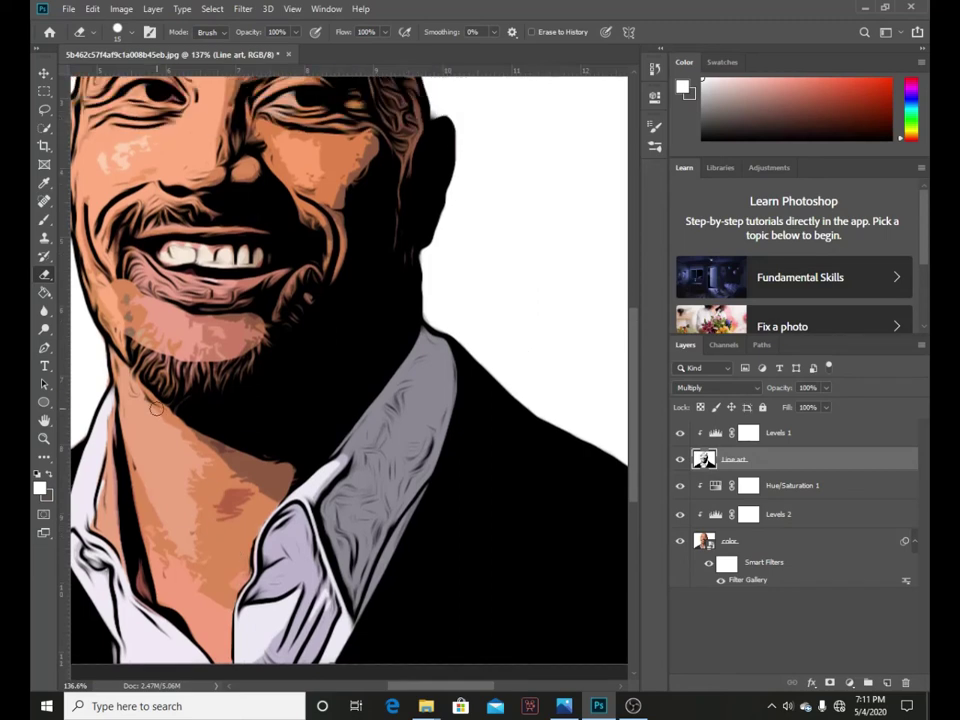
{"action": "scroll", "coordinate": [170, 400], "scroll_direction": "up", "scroll_amount": 3}
{"action": "scroll", "coordinate": [142, 322], "scroll_direction": "up", "scroll_amount": 2}
{"action": "key", "text": "bracketleft"}
{"action": "key", "text": "bracketleft"}
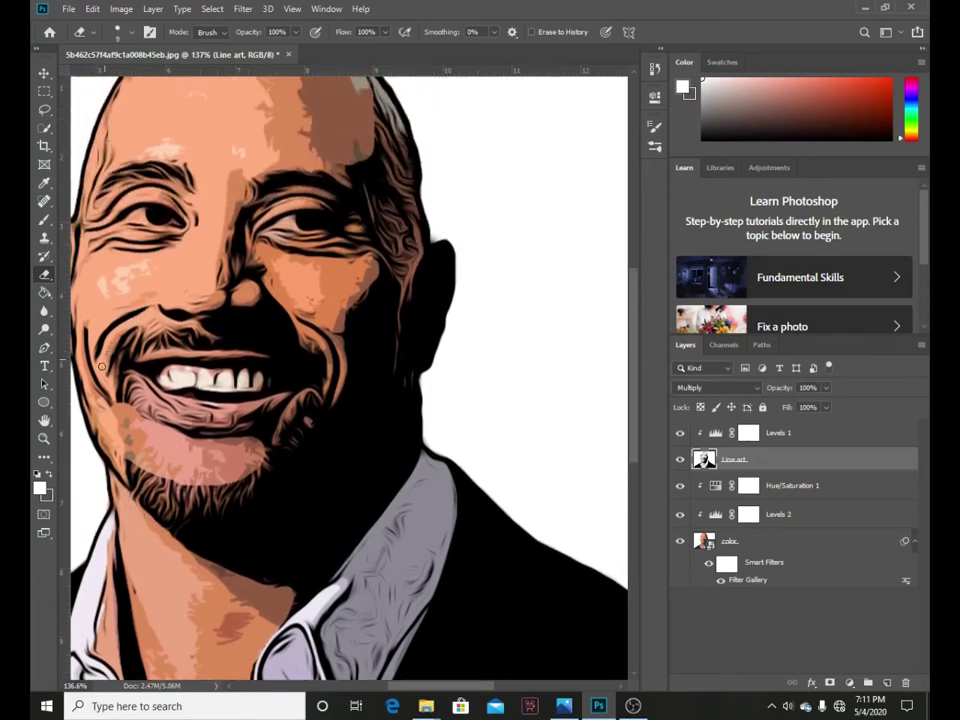
{"action": "scroll", "coordinate": [443, 653], "scroll_direction": "left", "scroll_amount": 5}
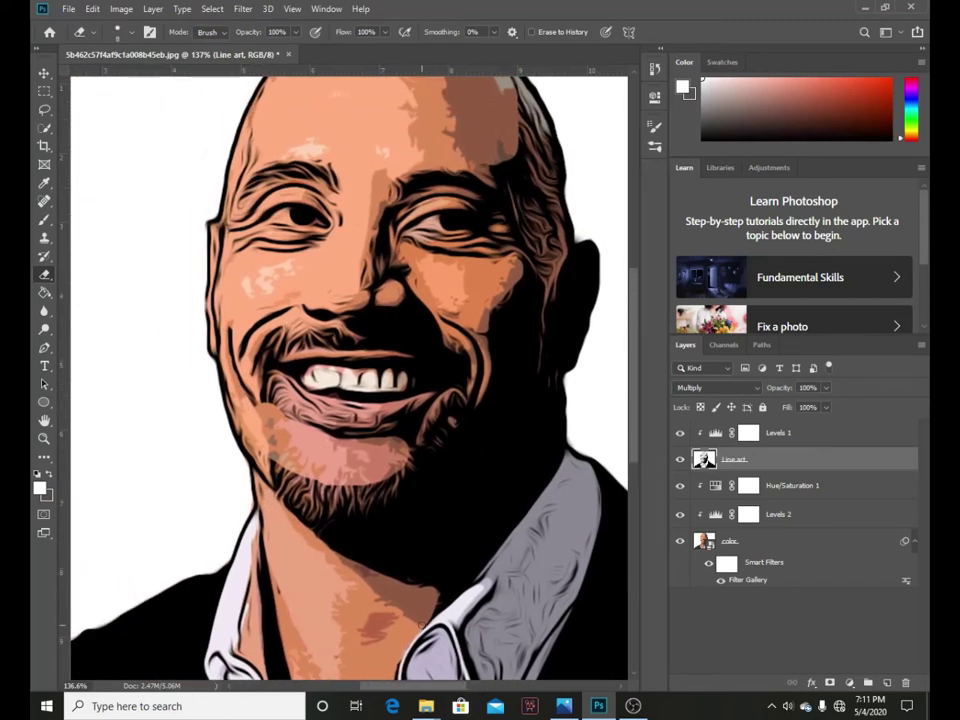
{"action": "scroll", "coordinate": [520, 307], "scroll_direction": "up", "scroll_amount": 5}
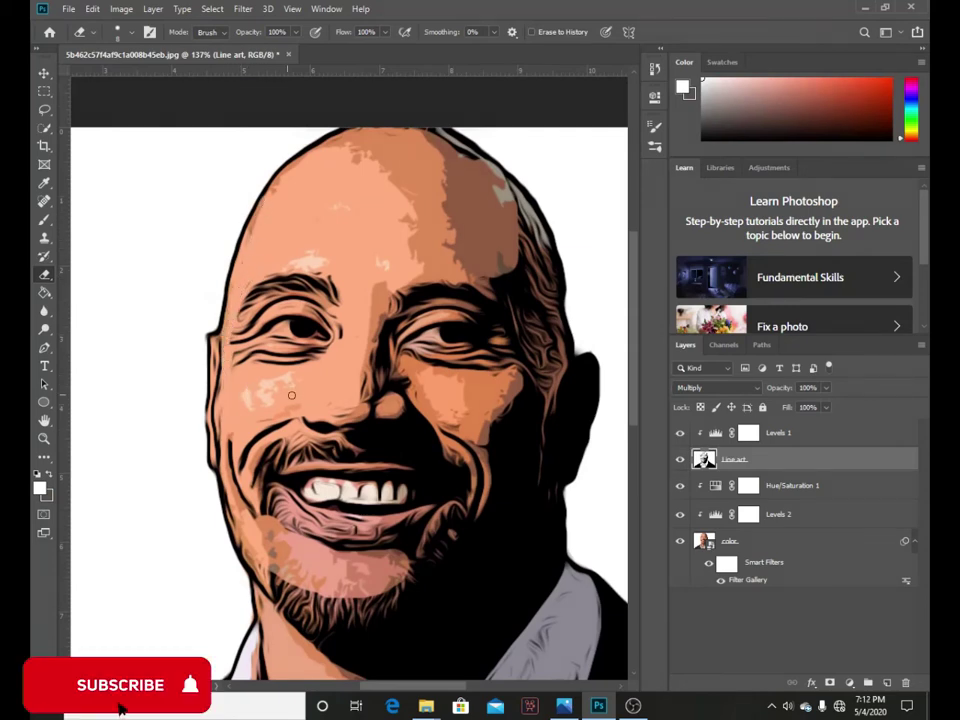
{"action": "scroll", "coordinate": [529, 427], "scroll_direction": "down", "scroll_amount": 2}
{"action": "scroll", "coordinate": [529, 427], "scroll_direction": "down", "scroll_amount": 4}
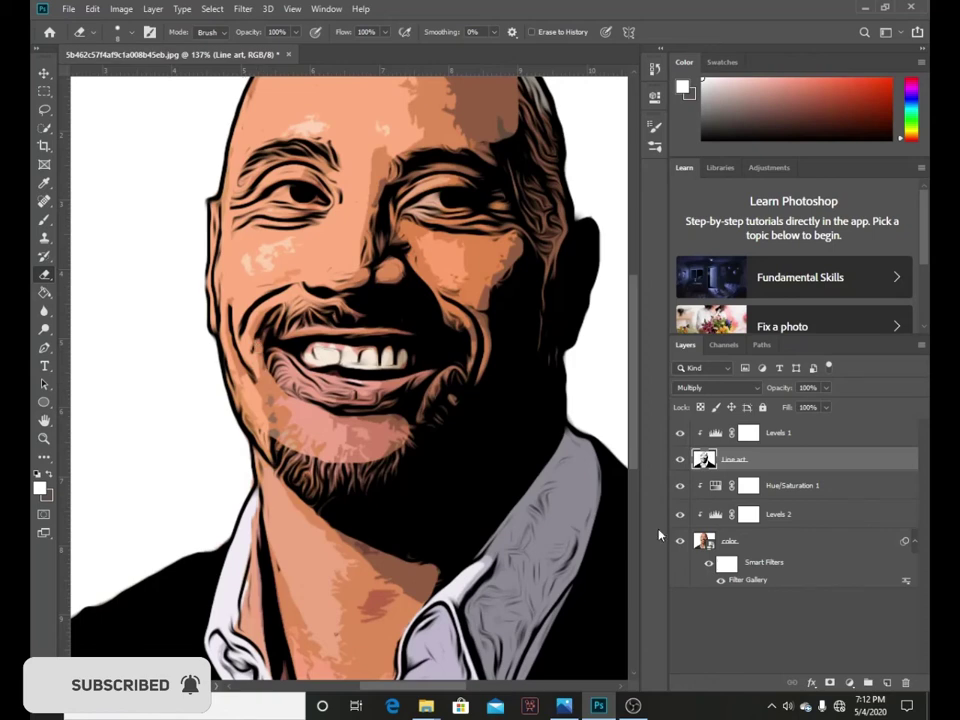
{"action": "scroll", "coordinate": [419, 493], "scroll_direction": "up", "scroll_amount": 6}
{"action": "key", "text": "z"}
{"action": "left_click", "coordinate": [452, 31]}
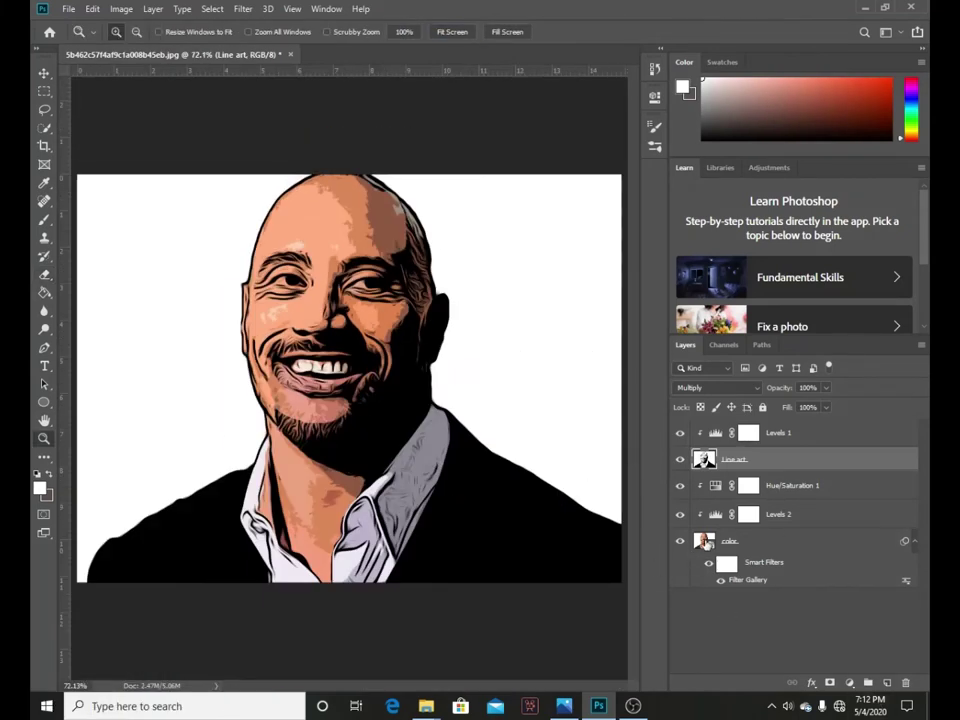
Add a new layer named 'eyes' and set up a hard-edged pencil in near-white
{"action": "left_click", "coordinate": [887, 683]}
{"action": "double_click", "coordinate": [745, 540]}
{"action": "type", "text": "eyes"}
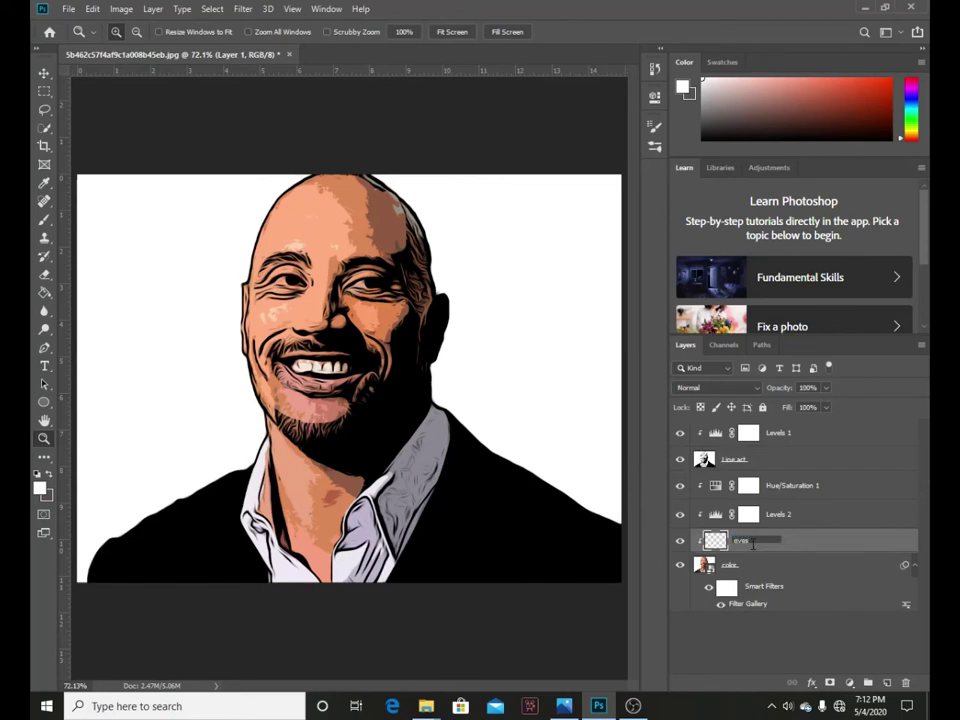
{"action": "key", "text": "Return"}
{"action": "left_click_drag", "start_coordinate": [44, 219], "coordinate": [82, 232]}
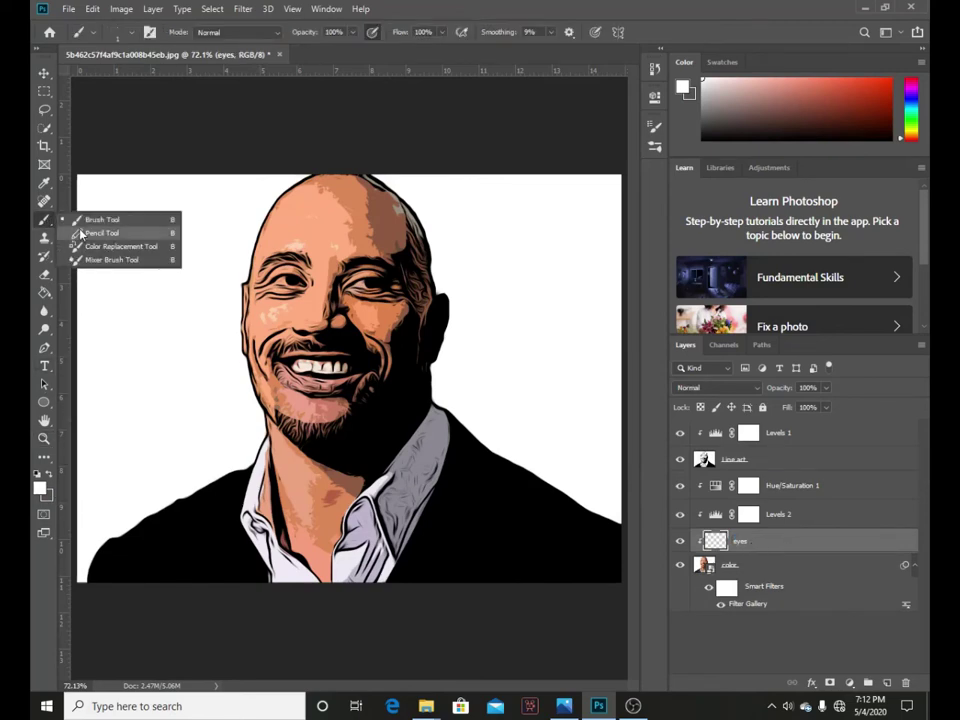
{"action": "left_click", "coordinate": [82, 232]}
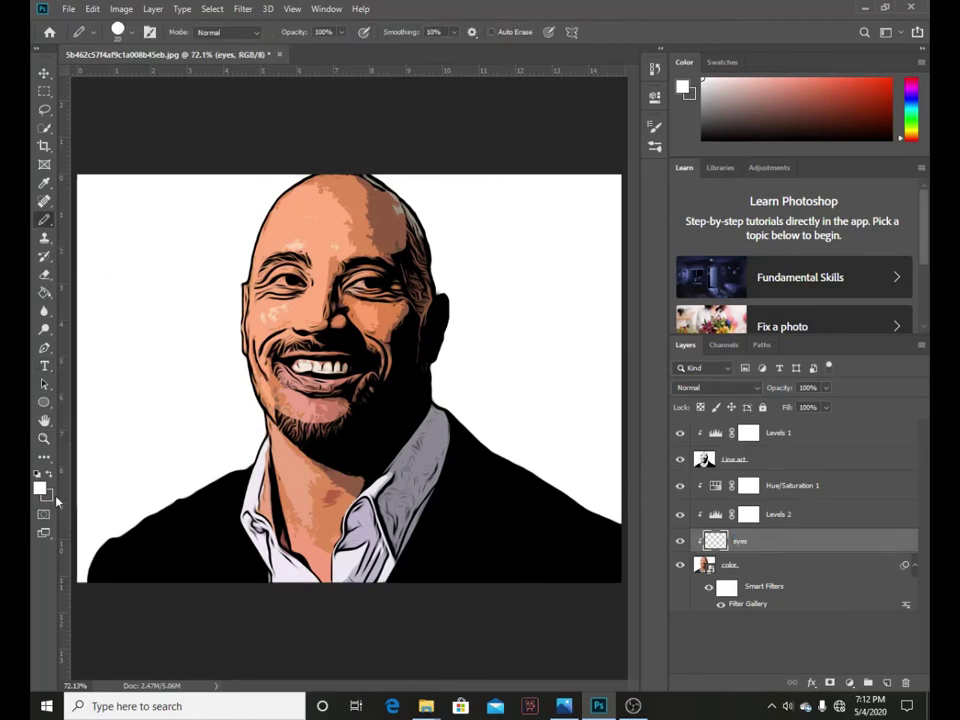
{"action": "left_click", "coordinate": [40, 488]}
{"action": "left_click", "coordinate": [552, 203]}
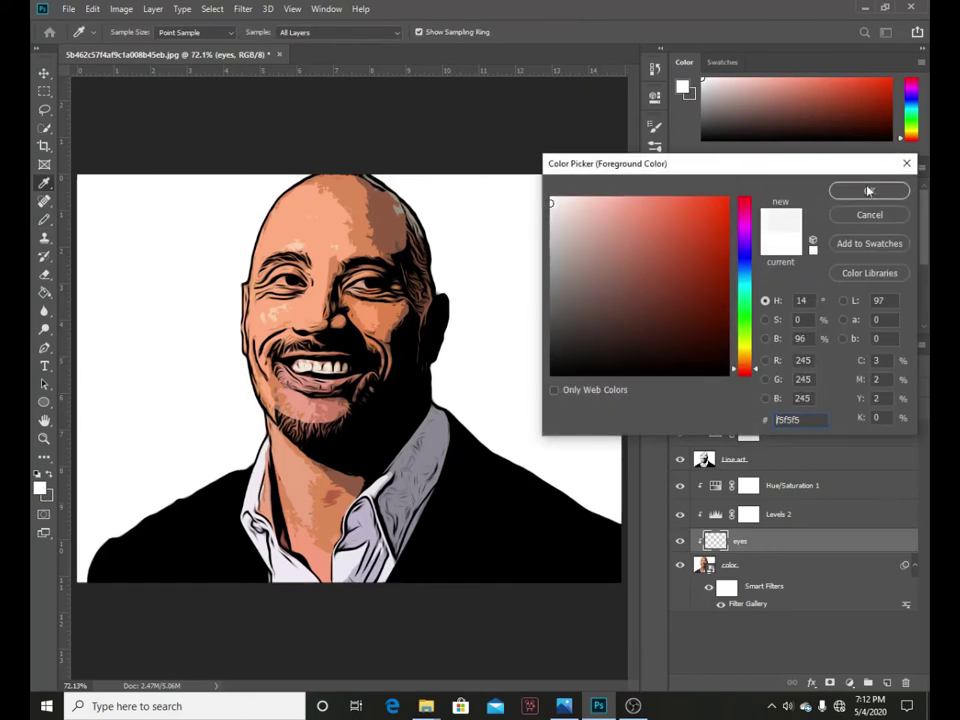
Zoom in and paint white into the eyes, then zoom out to the whole portrait
{"action": "key", "text": "Return"}
{"action": "key", "text": "z"}
{"action": "left_click", "coordinate": [417, 287]}
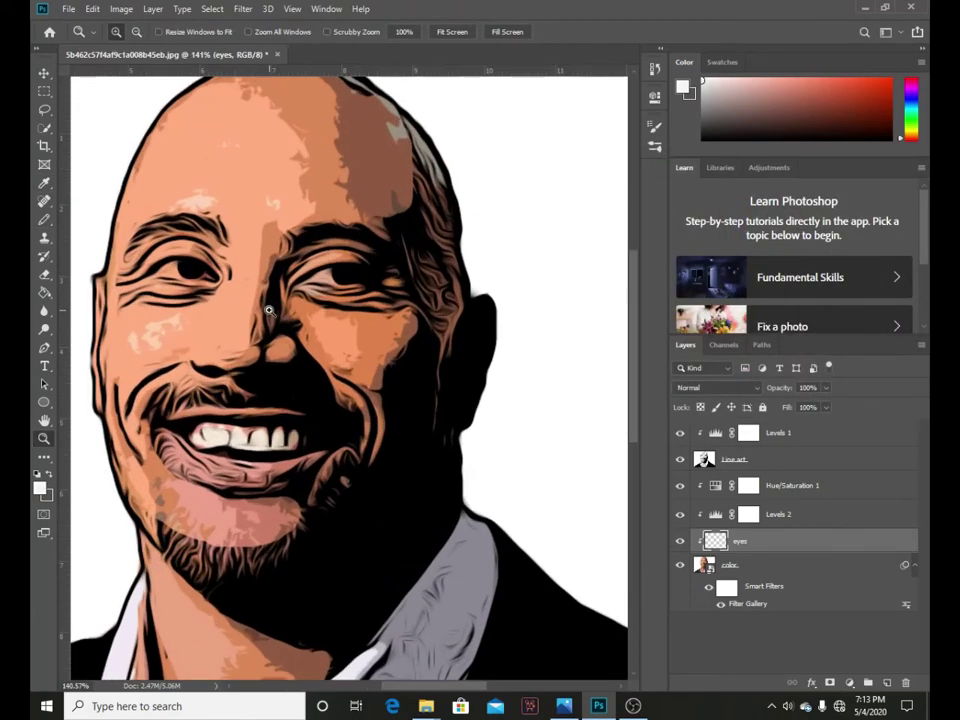
{"action": "key", "text": "b"}
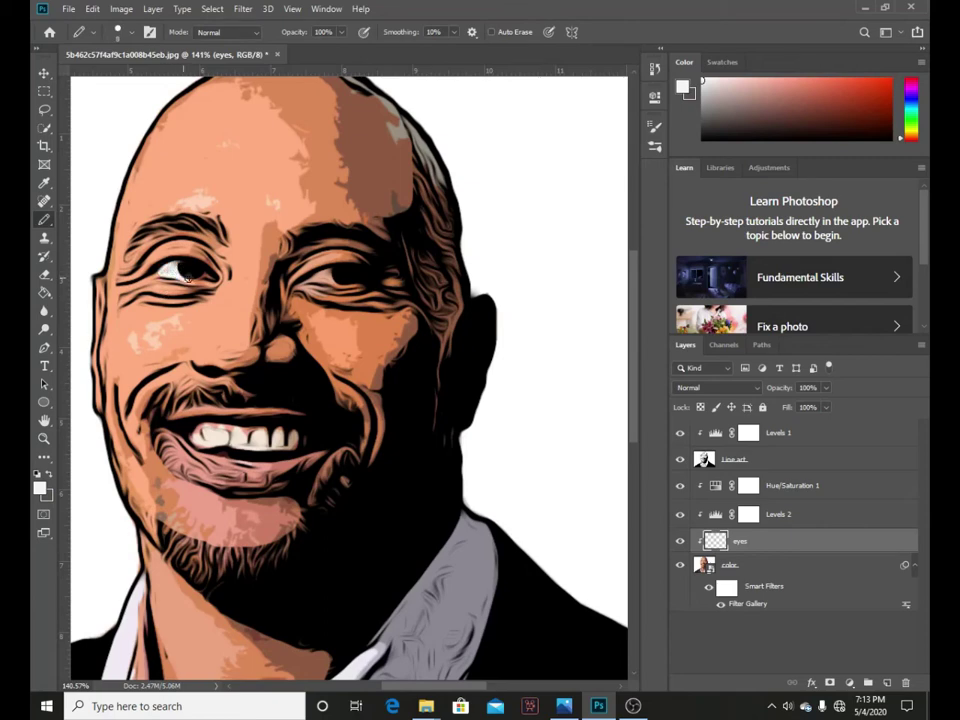
{"action": "left_click_drag", "start_coordinate": [172, 268], "coordinate": [207, 275]}
{"action": "scroll", "coordinate": [354, 285], "scroll_direction": "down", "scroll_amount": 2}
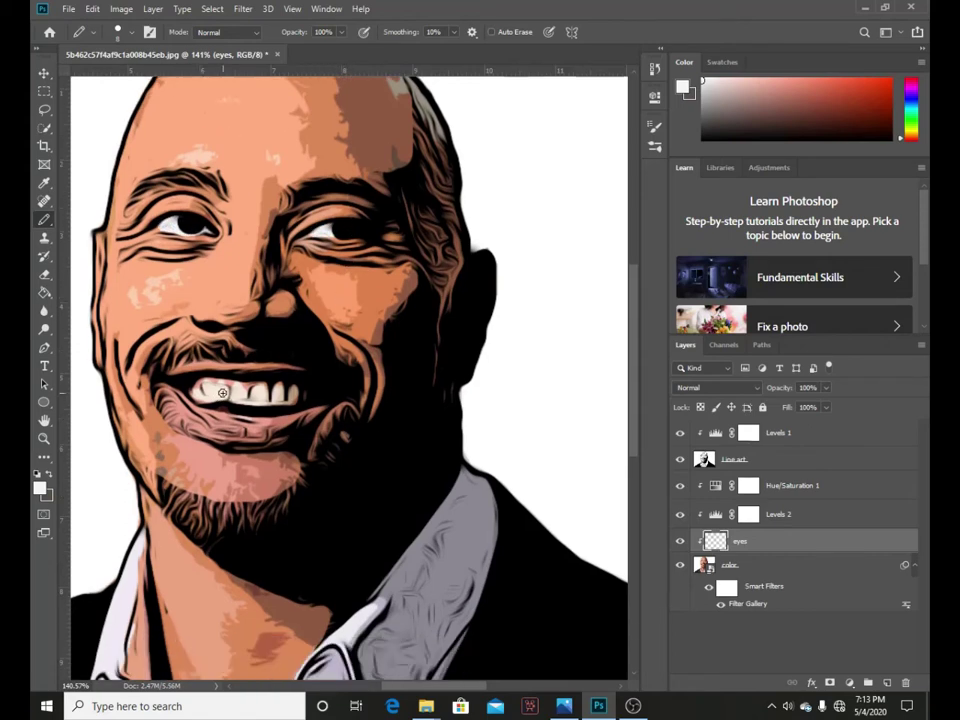
{"action": "scroll", "coordinate": [505, 460], "scroll_direction": "down", "scroll_amount": 2}
{"action": "scroll", "coordinate": [495, 480], "scroll_direction": "down", "scroll_amount": 1}
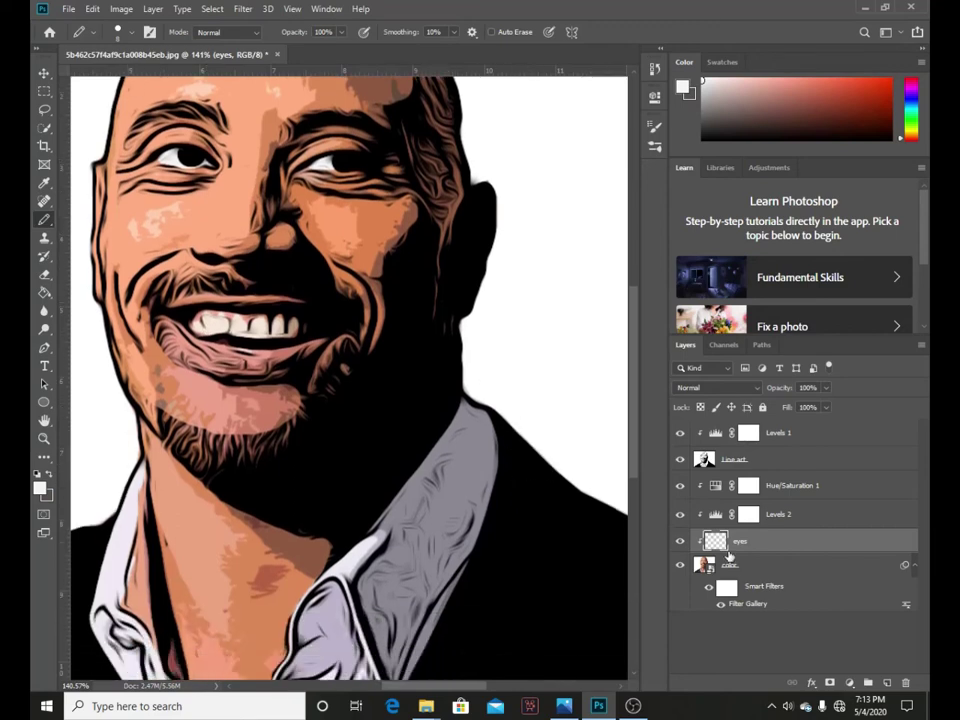
{"action": "key", "text": "z"}
{"action": "scroll", "coordinate": [533, 380], "scroll_direction": "down", "scroll_amount": 4}
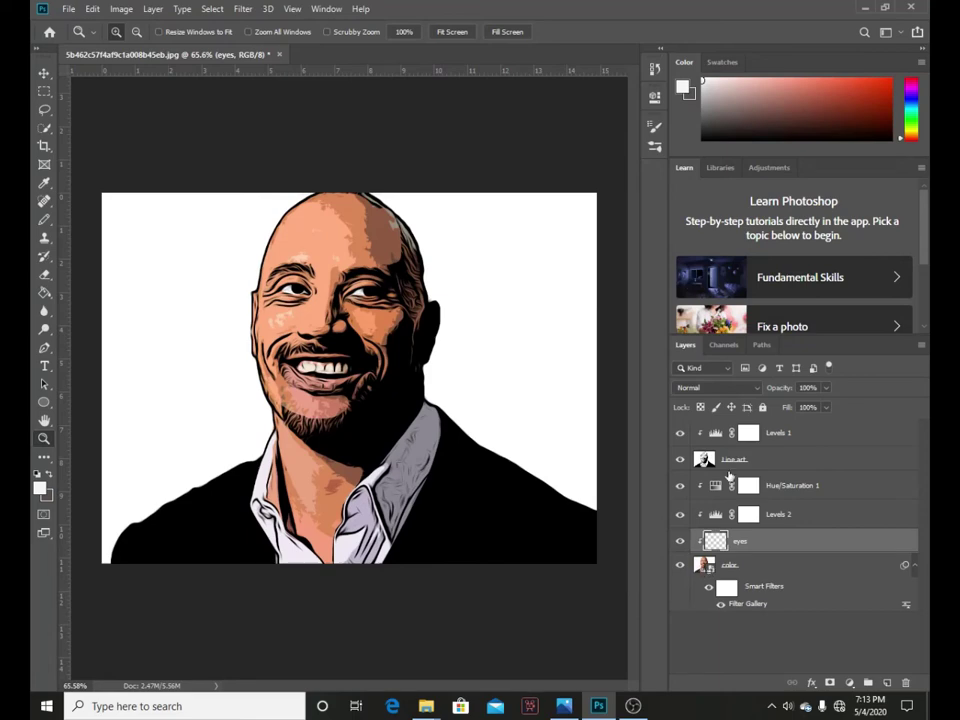
Convert Line art to a smart object and mask the color layer using Layer 1's figure selection
{"action": "right_click", "coordinate": [733, 462]}
{"action": "right_click", "coordinate": [745, 459]}
{"action": "left_click", "coordinate": [675, 296]}
{"action": "left_click", "coordinate": [703, 566]}
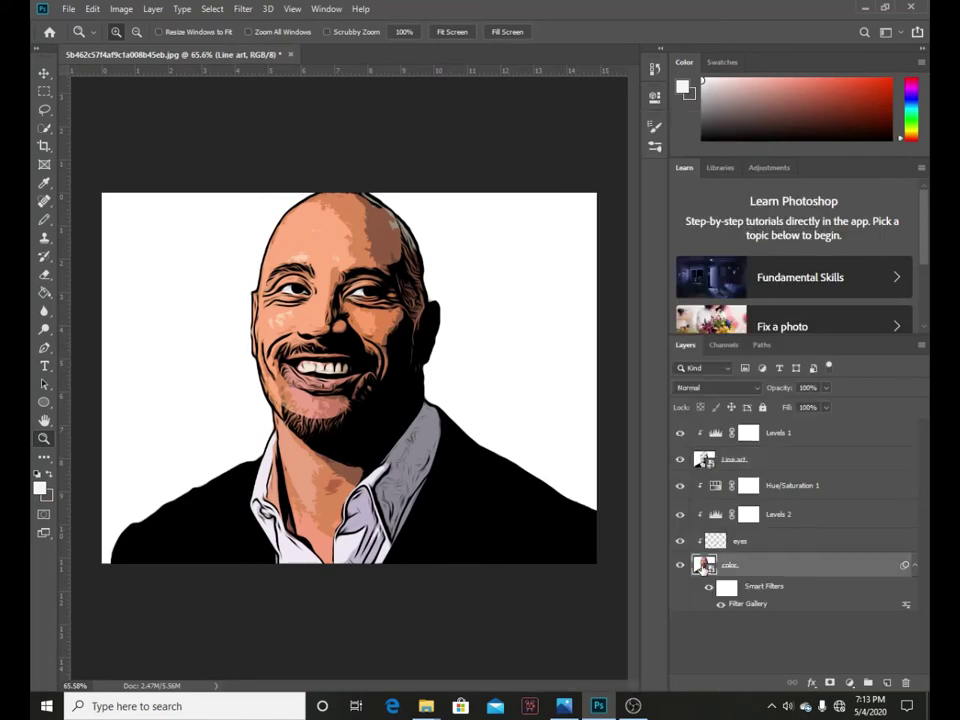
{"action": "double_click", "coordinate": [703, 566]}
{"action": "key", "text": "v"}
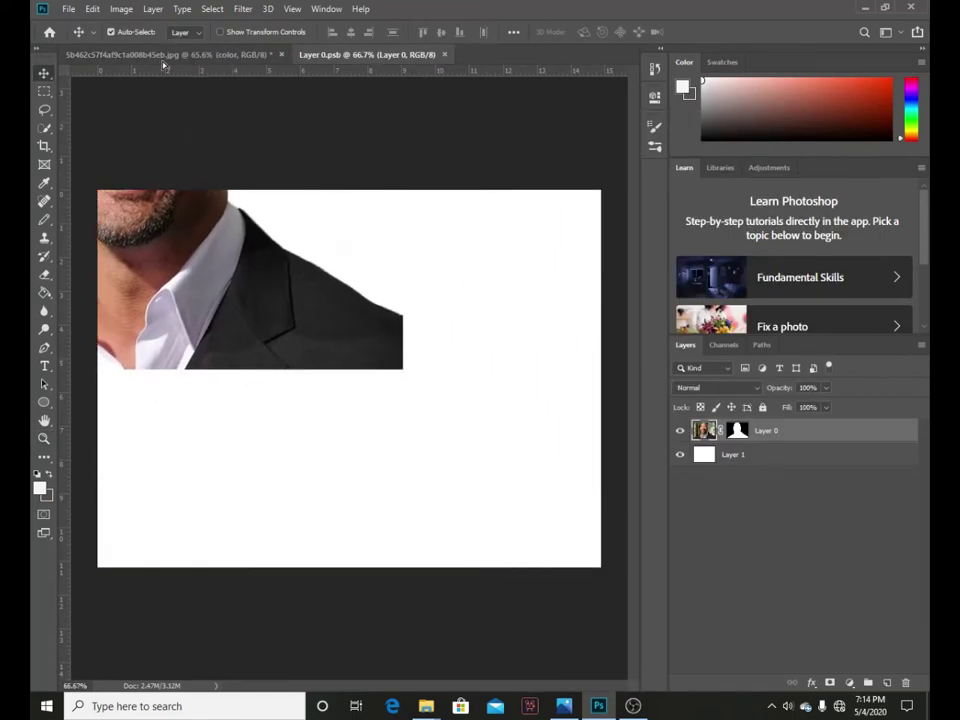
{"action": "left_click", "coordinate": [164, 56]}
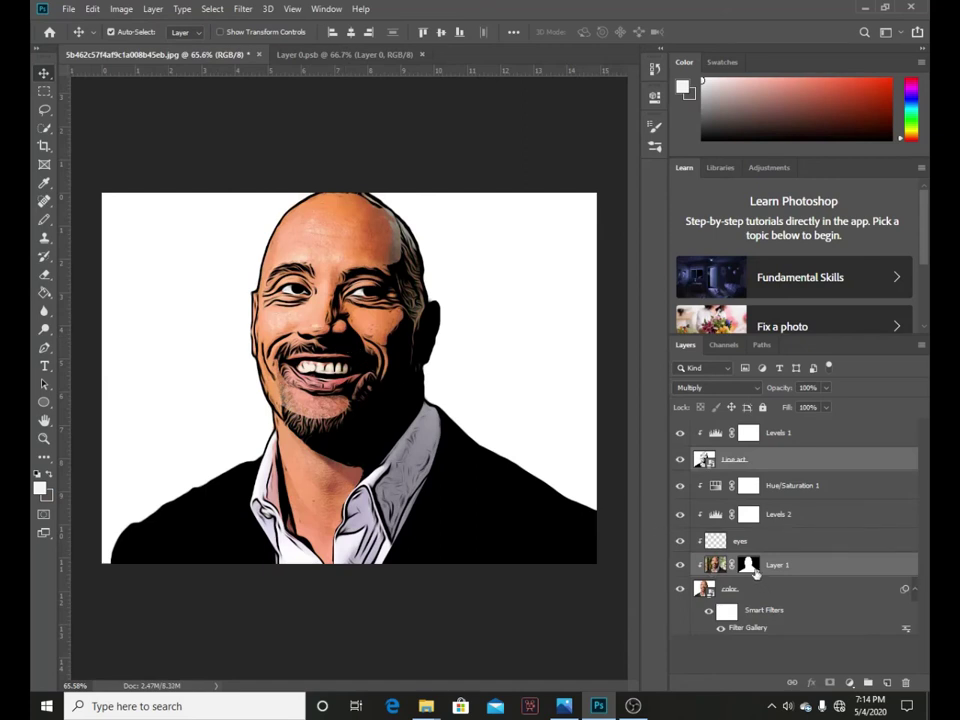
{"action": "left_click", "coordinate": [750, 566], "text": "ctrl"}
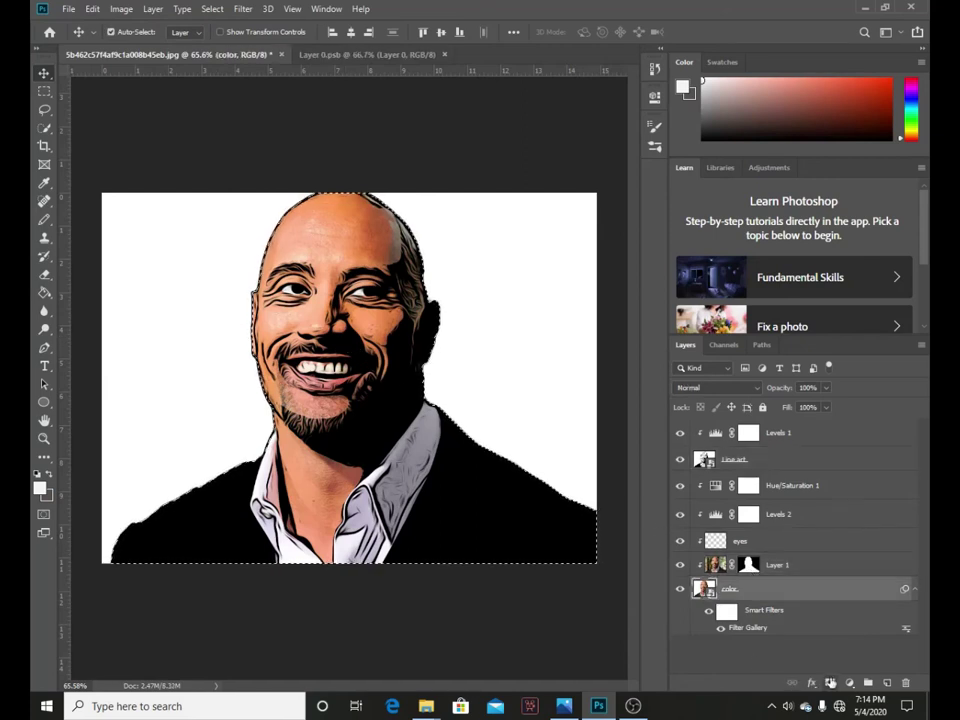
{"action": "left_click", "coordinate": [829, 682]}
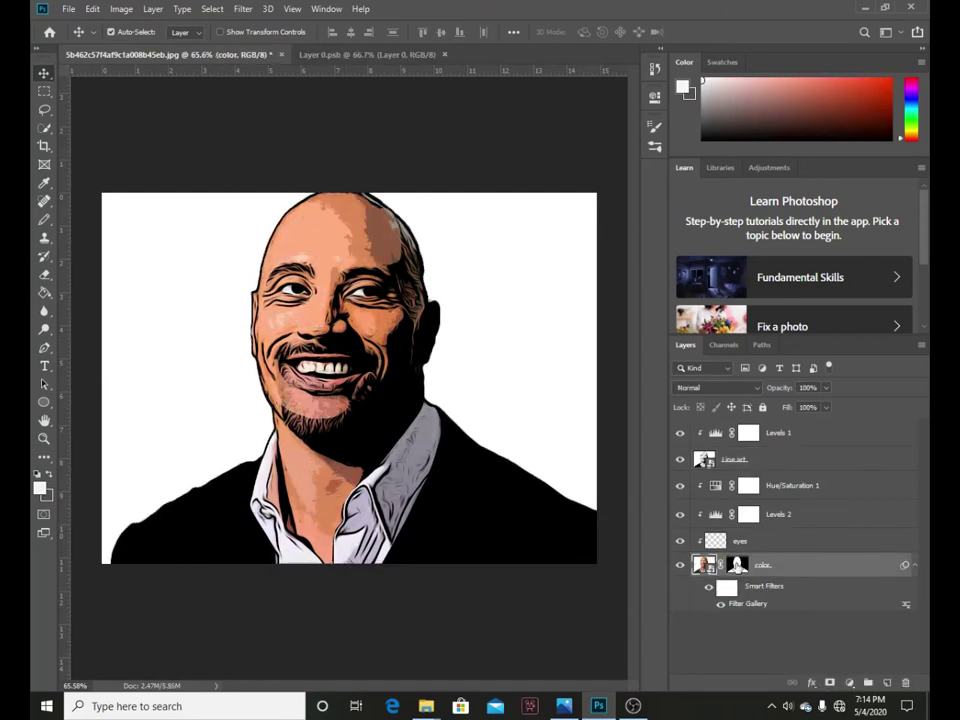
Add a new empty layer below color named 'background'
{"action": "left_click", "coordinate": [887, 682], "text": "ctrl"}
{"action": "double_click", "coordinate": [737, 623]}
{"action": "type", "text": "backgrou"}
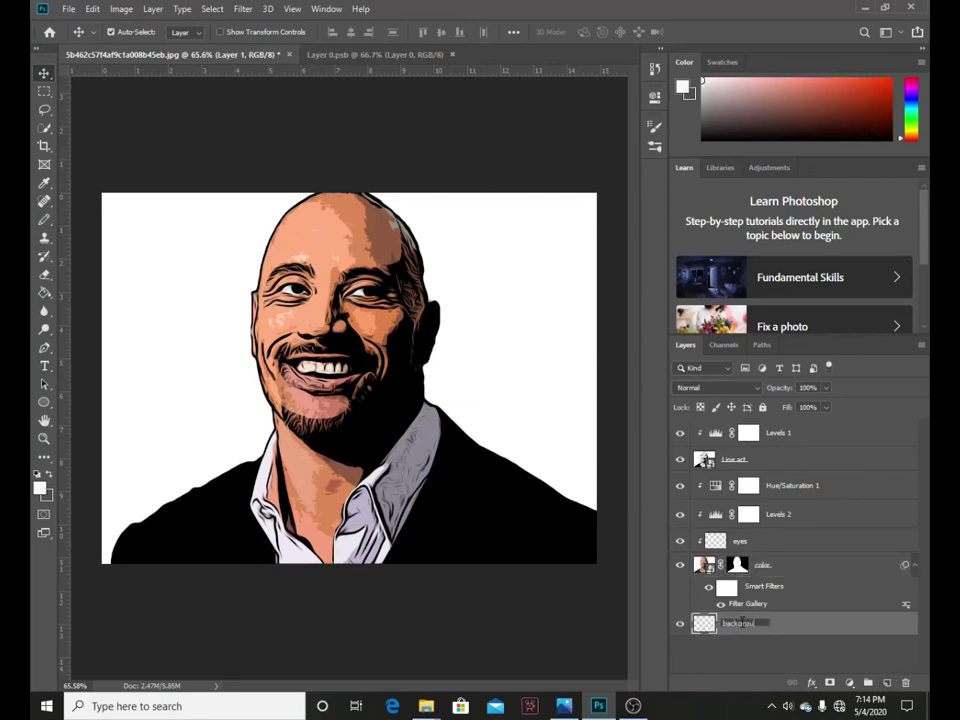
{"action": "type", "text": "nd"}
{"action": "key", "text": "Return"}
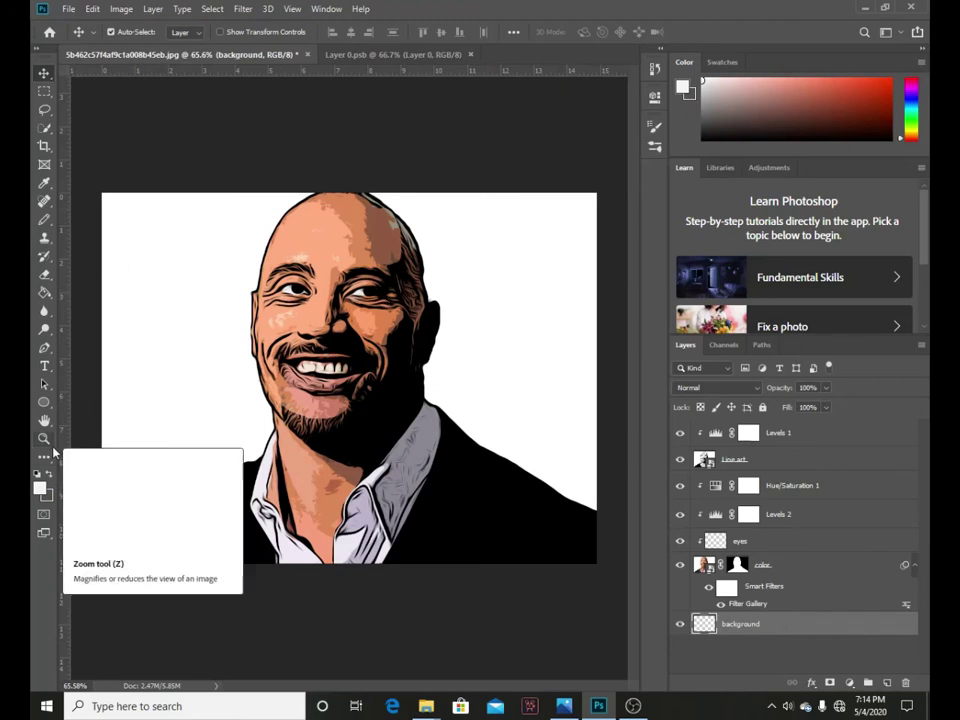
{"action": "left_click", "coordinate": [44, 292]}
With the Gradient Tool, set the gradient's left color stop to magenta
{"action": "left_click", "coordinate": [100, 287]}
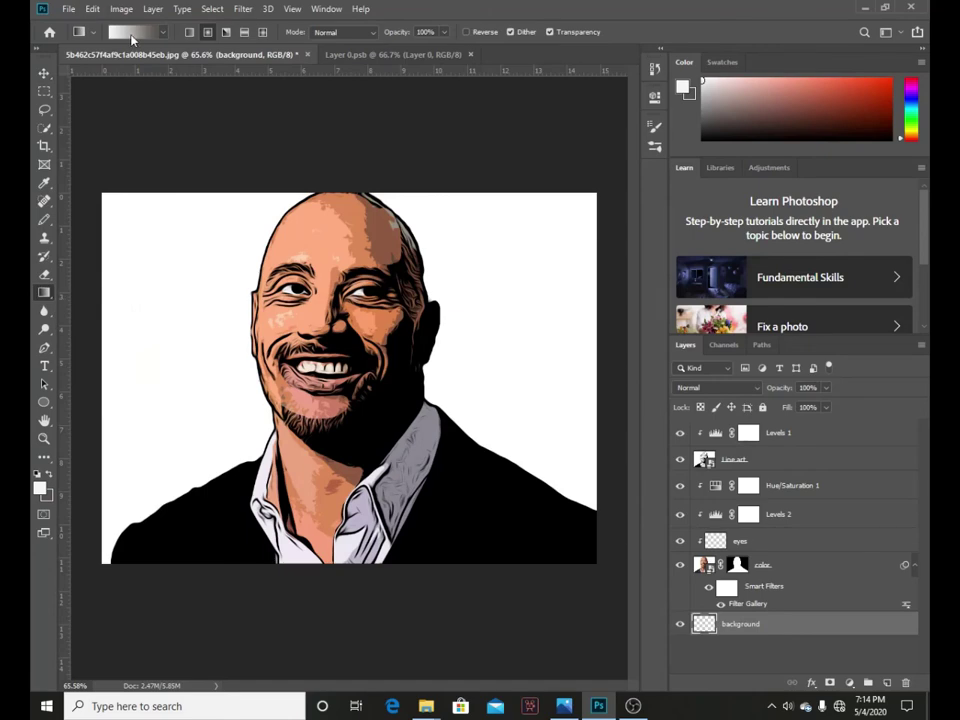
{"action": "left_click", "coordinate": [131, 32]}
{"action": "left_click", "coordinate": [585, 326]}
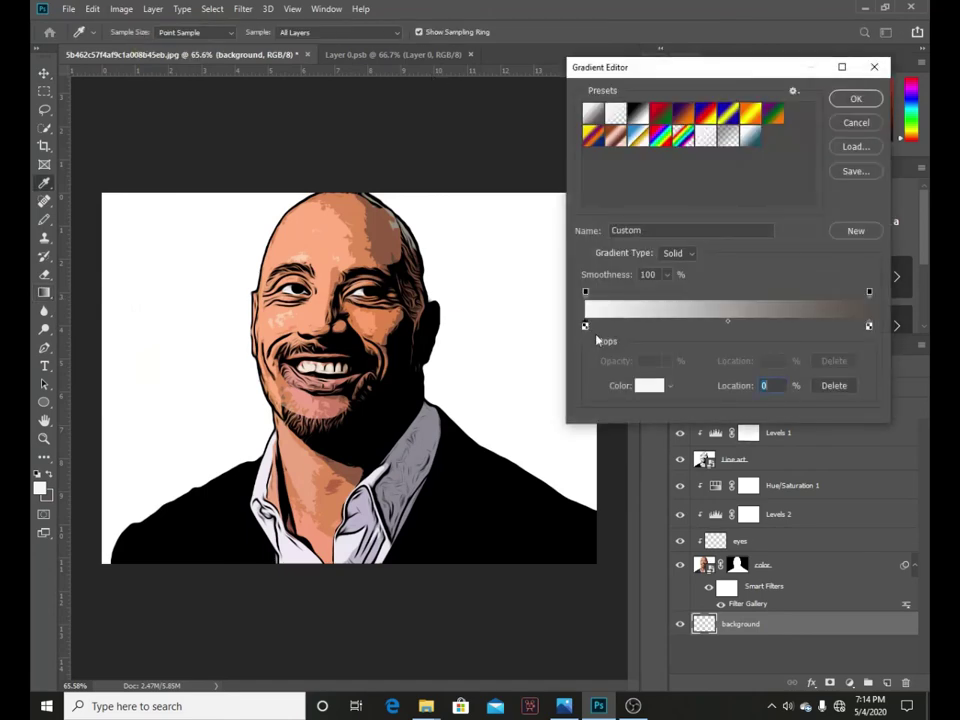
{"action": "left_click", "coordinate": [649, 385]}
{"action": "left_click", "coordinate": [713, 212]}
{"action": "left_click_drag", "start_coordinate": [712, 212], "coordinate": [710, 189]}
{"action": "left_click", "coordinate": [745, 226]}
{"action": "left_click", "coordinate": [869, 190]}
Set the right stop to black (000000) and drag the gradient upward from the image bottom
{"action": "double_click", "coordinate": [869, 327]}
{"action": "type", "text": "000000"}
{"action": "left_click", "coordinate": [869, 192]}
{"action": "left_click", "coordinate": [845, 102]}
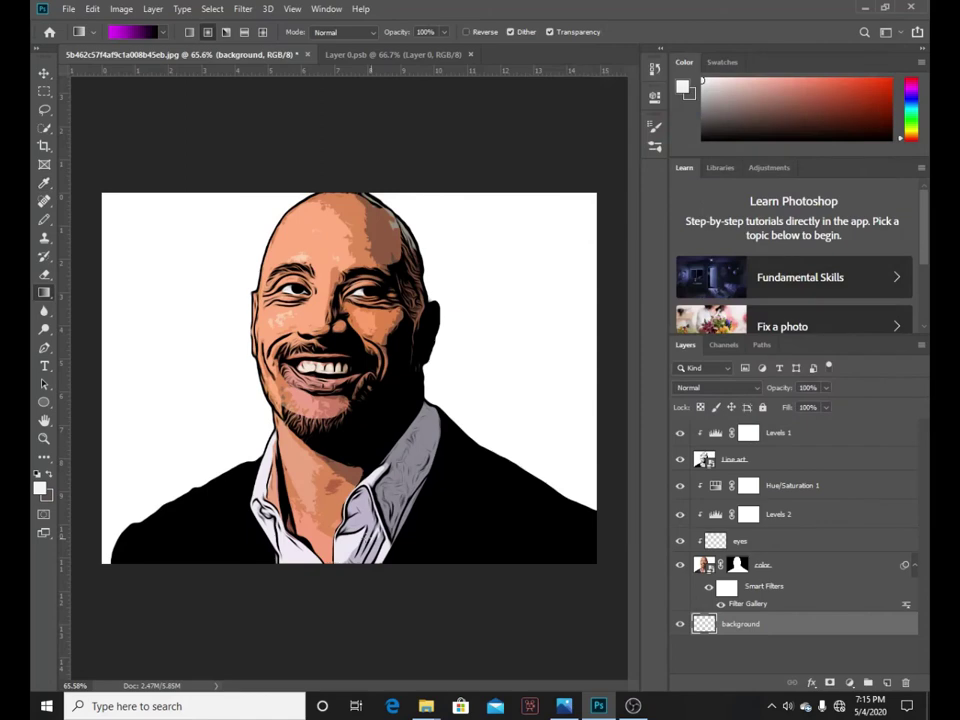
{"action": "left_click_drag", "start_coordinate": [343, 565], "coordinate": [341, 150]}
Try a Gradient Fill layer, cancel it, and open the background layer's options menu
{"action": "left_click", "coordinate": [849, 683]}
{"action": "left_click", "coordinate": [862, 447]}
{"action": "left_click", "coordinate": [750, 316]}
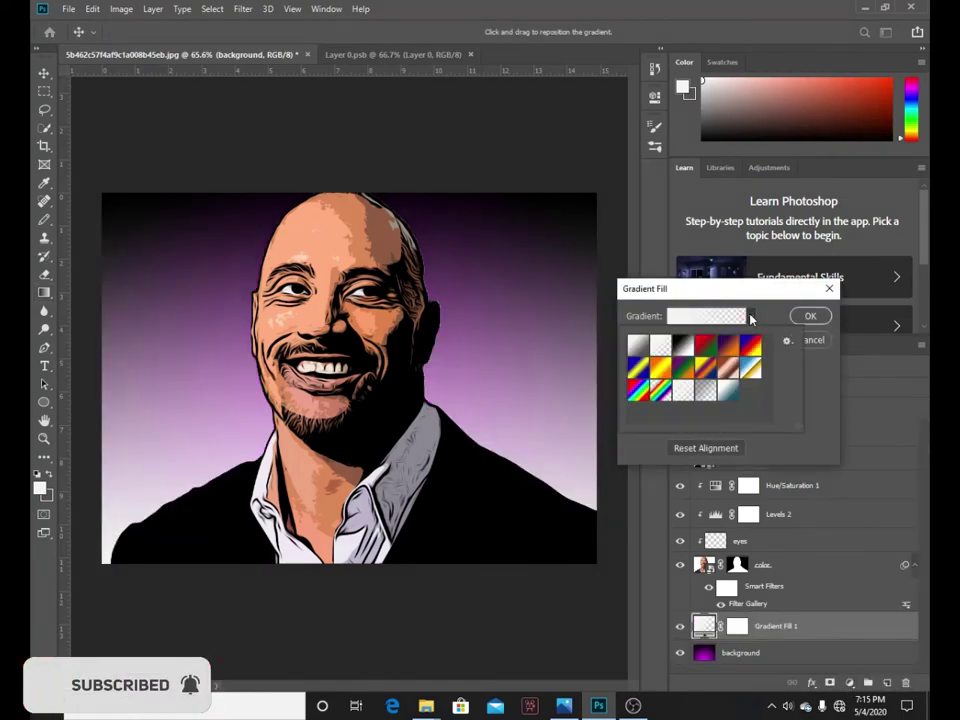
{"action": "left_click", "coordinate": [740, 316]}
{"action": "left_click", "coordinate": [856, 122]}
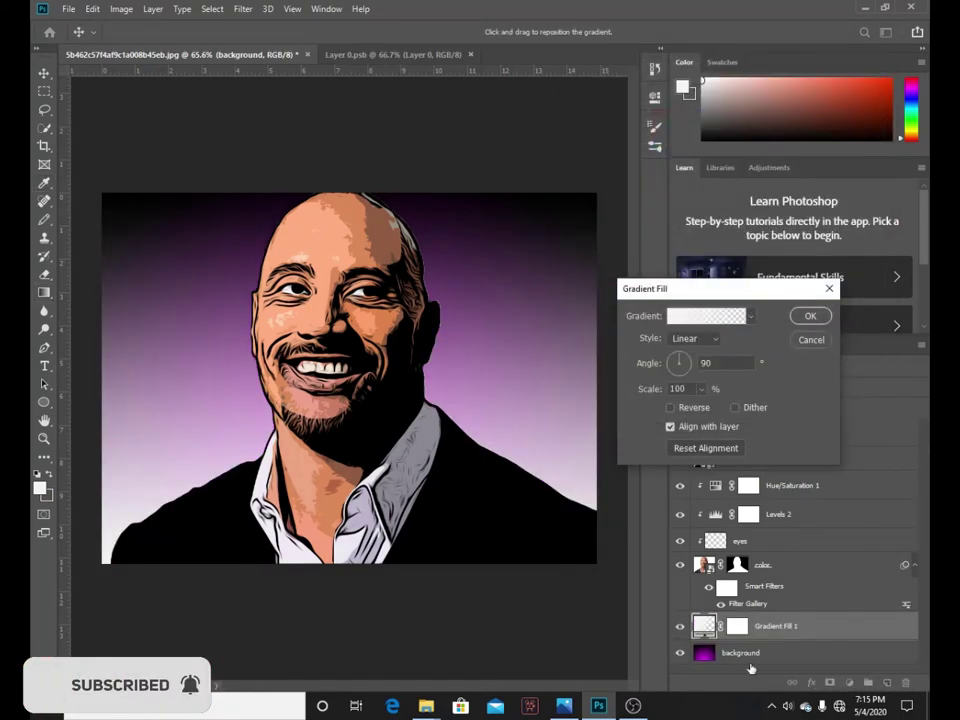
{"action": "left_click", "coordinate": [810, 339]}
{"action": "right_click", "coordinate": [742, 627]}
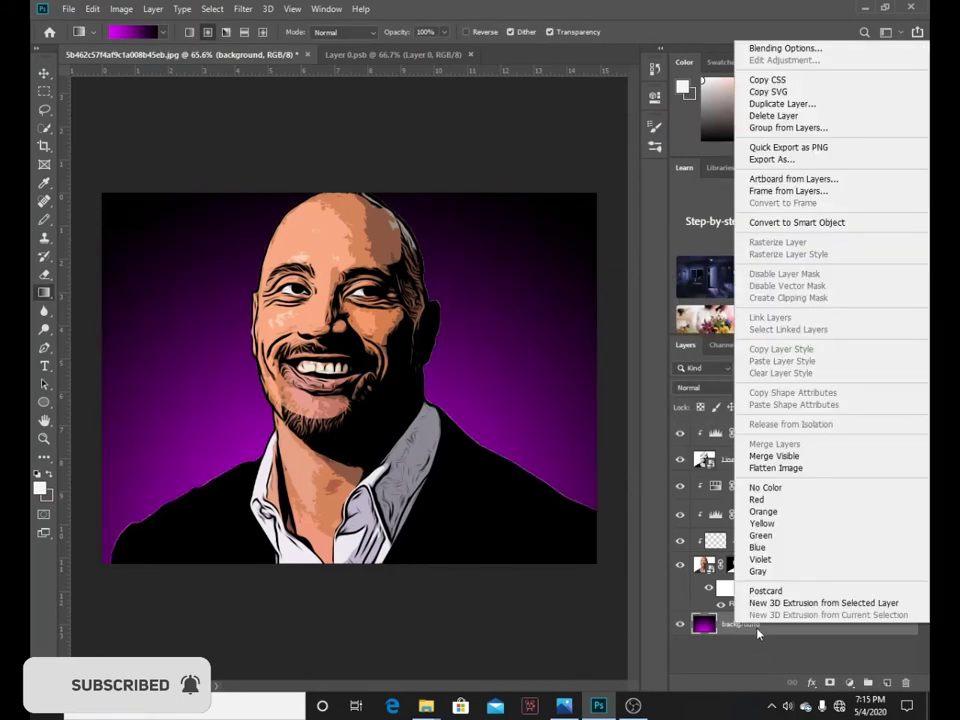
{"action": "left_click", "coordinate": [775, 635]}
{"action": "right_click", "coordinate": [821, 630]}
{"action": "left_click", "coordinate": [849, 682]}
Add a Gradient Fill layer and set its left gradient stop to bright magenta
{"action": "left_click", "coordinate": [849, 682]}
{"action": "left_click", "coordinate": [842, 448]}
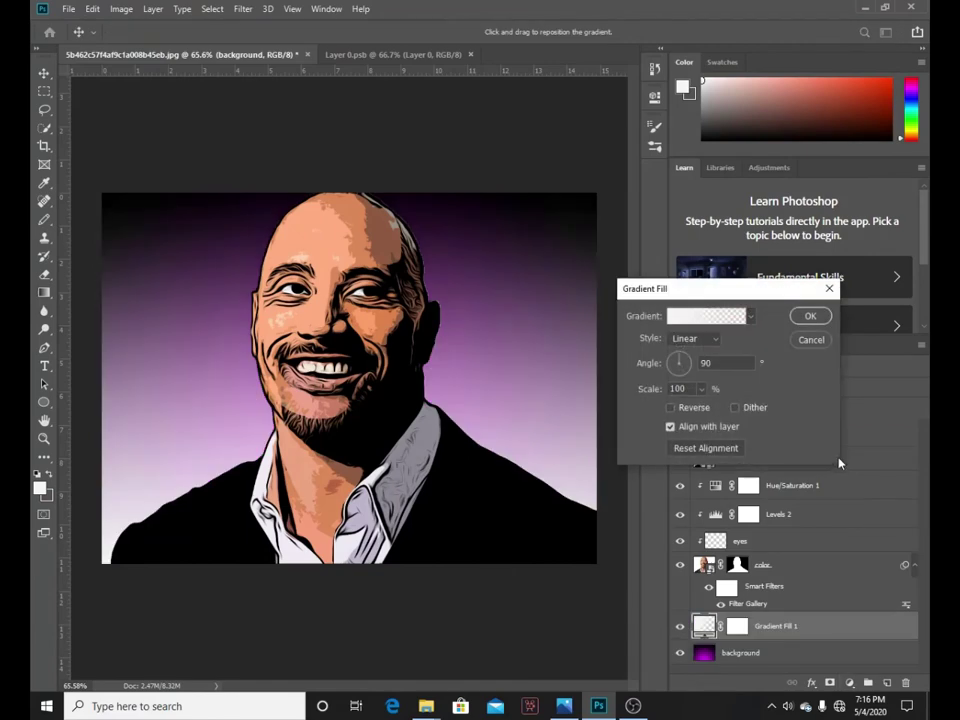
{"action": "left_click", "coordinate": [694, 324]}
{"action": "double_click", "coordinate": [586, 326]}
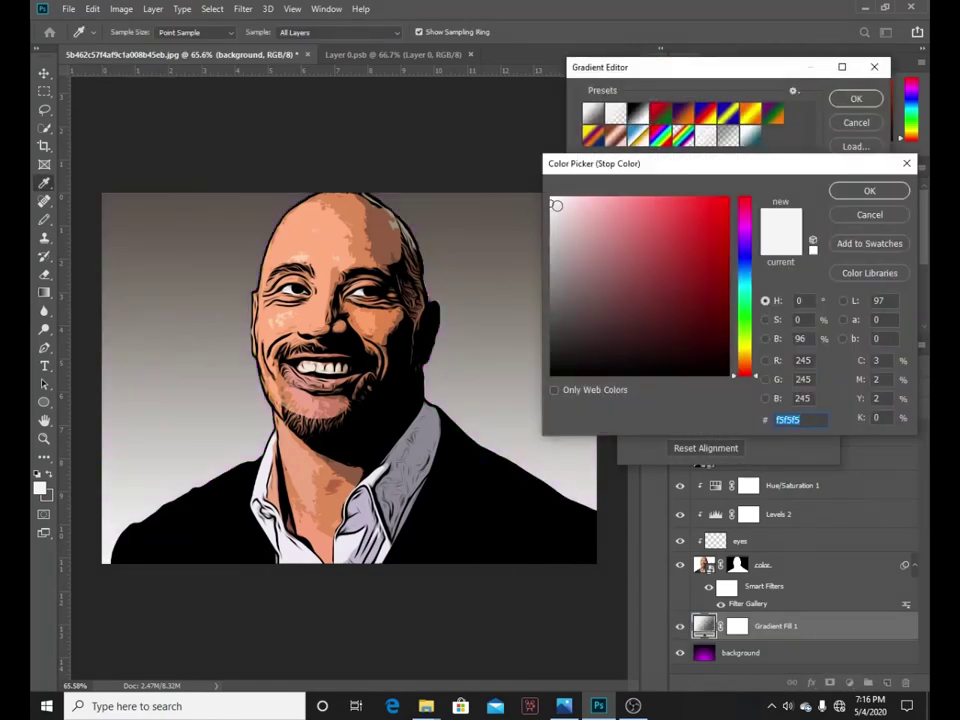
{"action": "left_click", "coordinate": [745, 228]}
{"action": "left_click", "coordinate": [703, 198]}
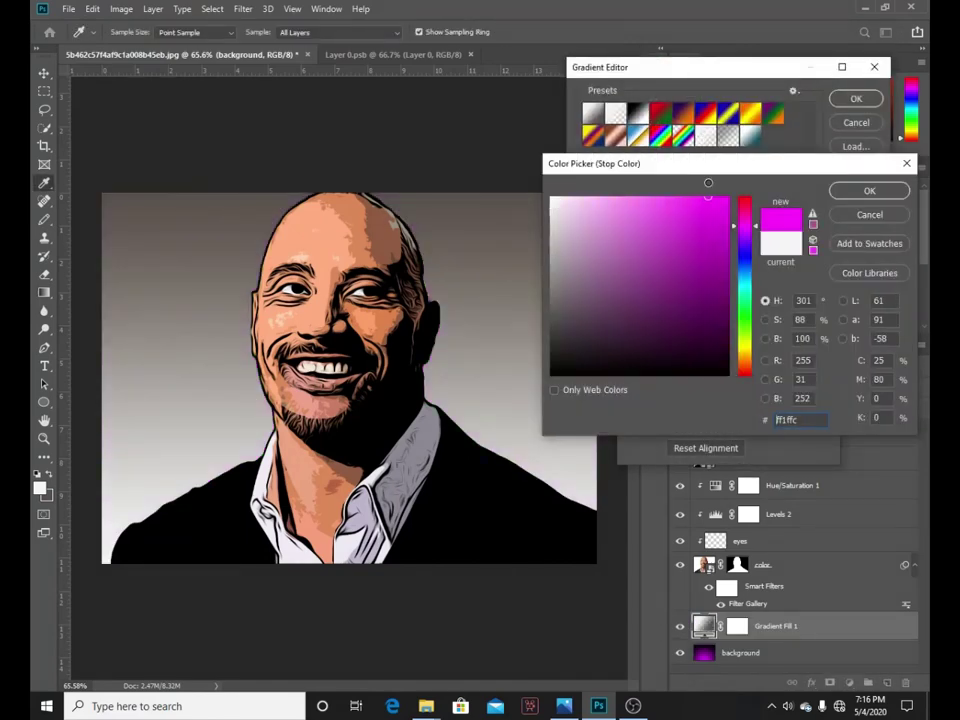
{"action": "left_click", "coordinate": [866, 196]}
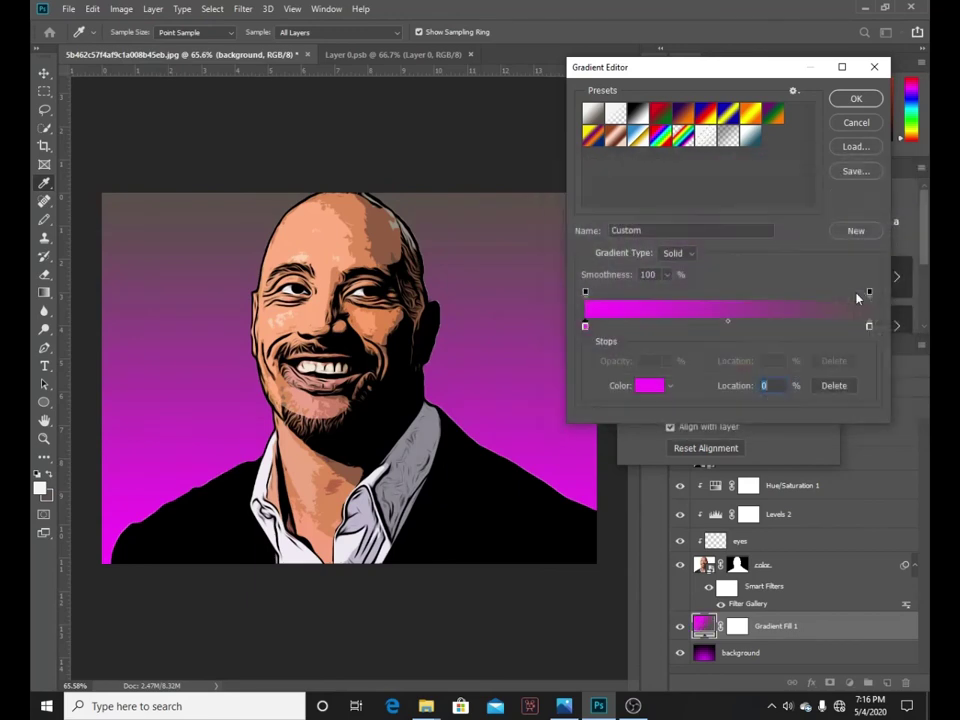
Set the right stop to pure black, shift the midpoint, and accept the magenta-to-black gradient
{"action": "double_click", "coordinate": [870, 326]}
{"action": "left_click_drag", "start_coordinate": [592, 316], "coordinate": [529, 411]}
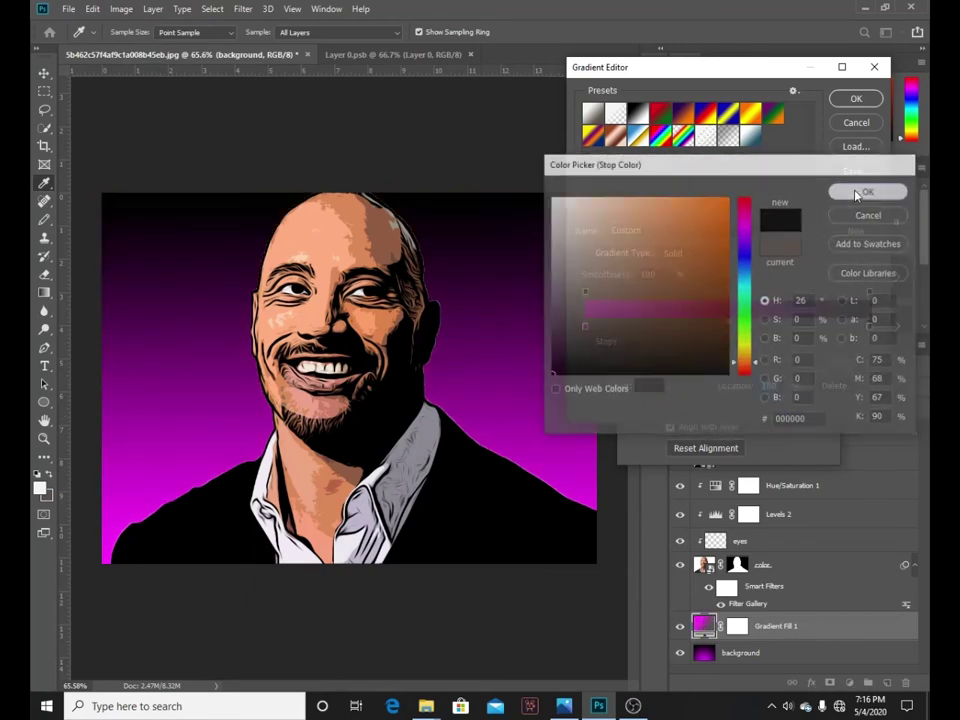
{"action": "left_click", "coordinate": [866, 191]}
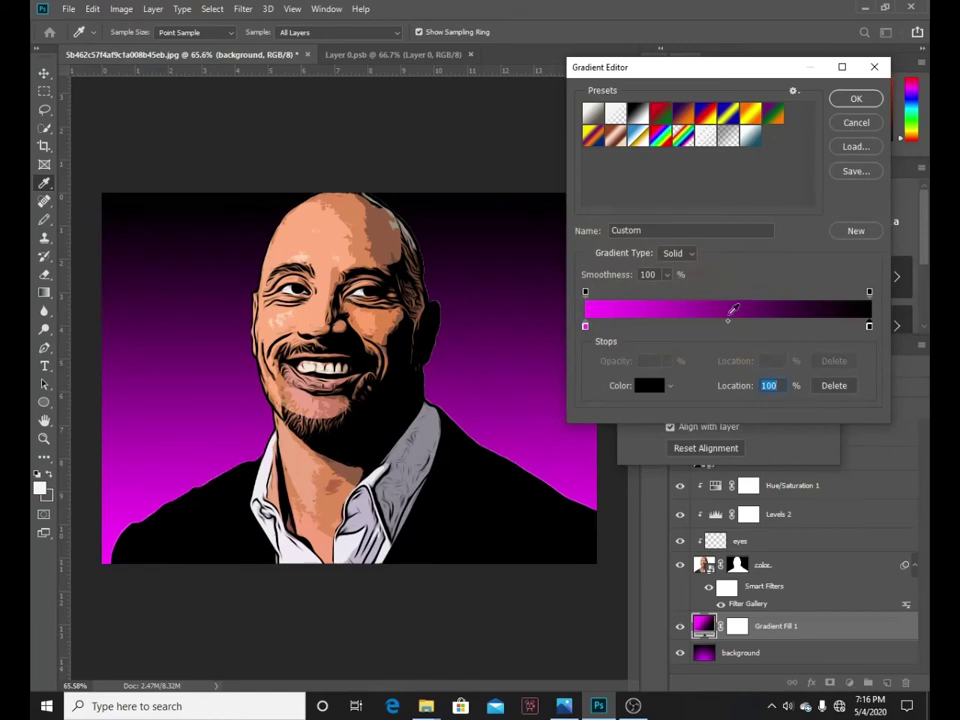
{"action": "left_click_drag", "start_coordinate": [728, 322], "coordinate": [748, 327]}
{"action": "left_click", "coordinate": [853, 99]}
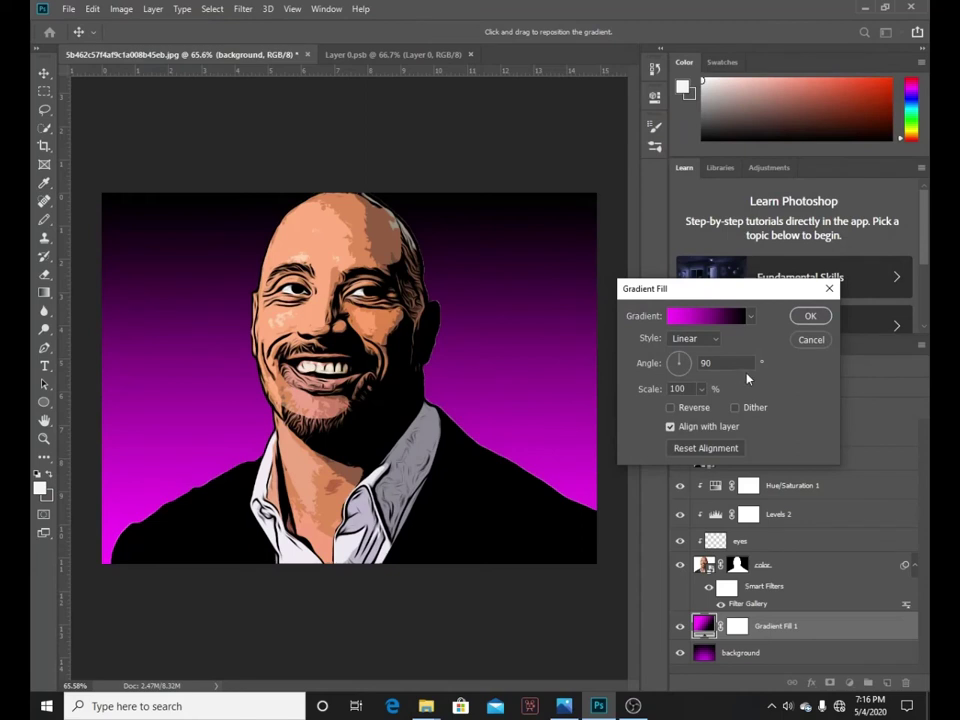
{"action": "left_click", "coordinate": [712, 339]}
Make the gradient fill Radial at 155% scale and about -66.42° angle, then confirm
{"action": "left_click", "coordinate": [707, 363]}
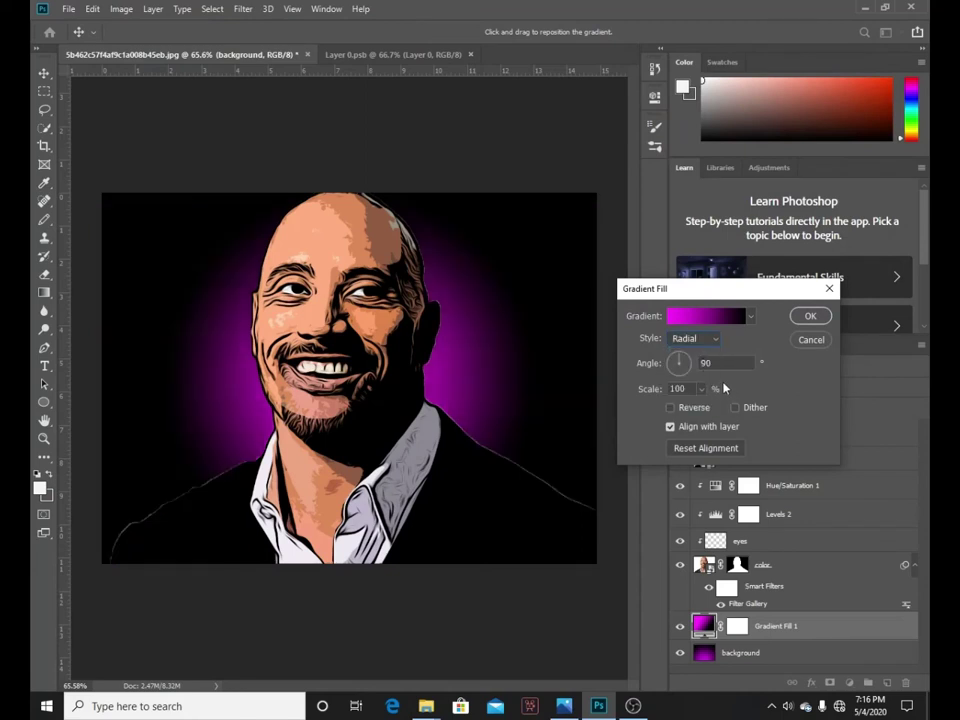
{"action": "left_click", "coordinate": [702, 389]}
{"action": "left_click_drag", "start_coordinate": [684, 407], "coordinate": [707, 412]}
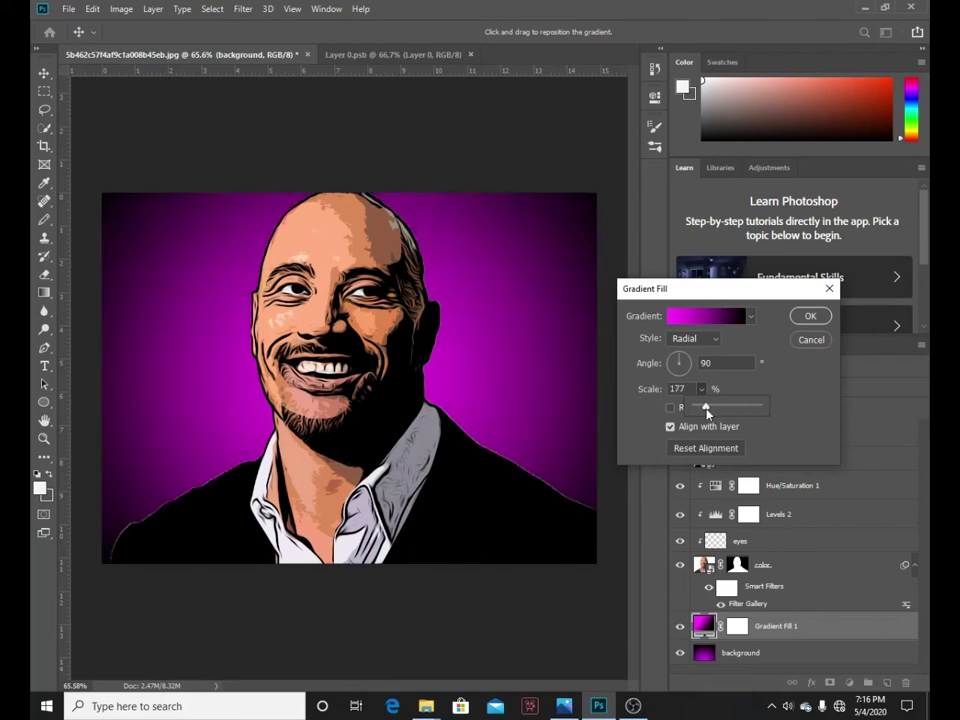
{"action": "left_click_drag", "start_coordinate": [707, 410], "coordinate": [699, 410]}
{"action": "left_click_drag", "start_coordinate": [678, 362], "coordinate": [684, 379]}
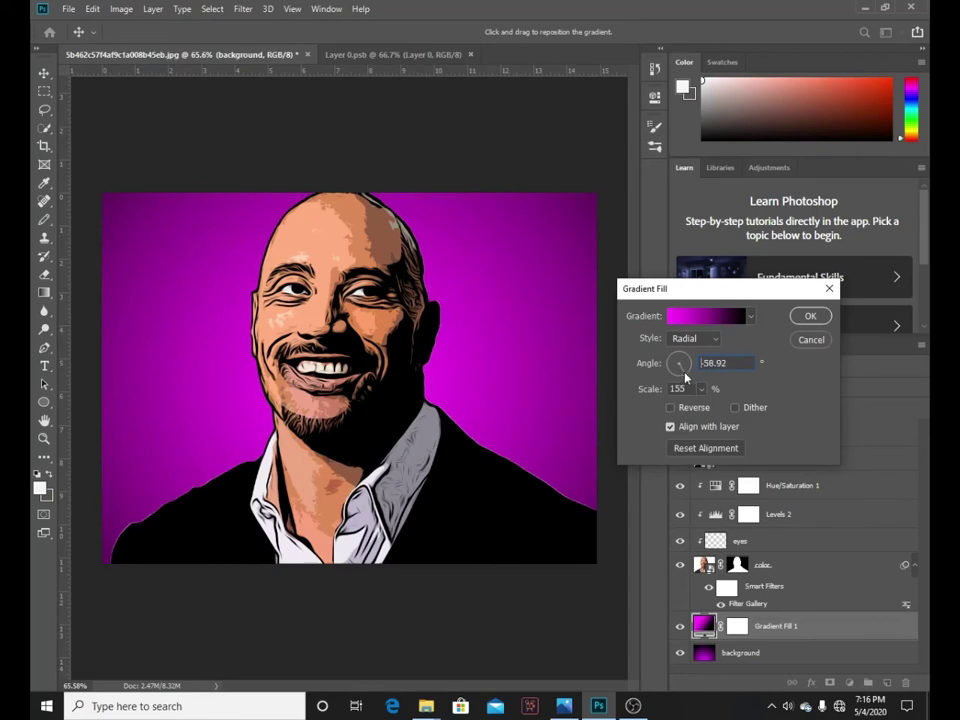
{"action": "left_click_drag", "start_coordinate": [684, 377], "coordinate": [701, 409]}
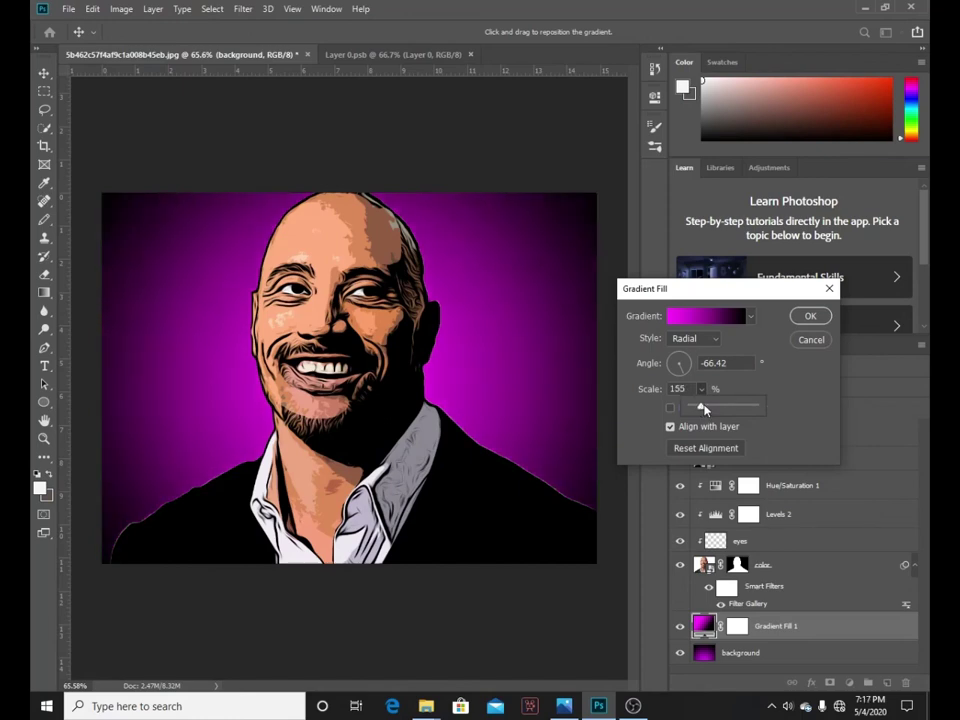
{"action": "left_click", "coordinate": [810, 317]}
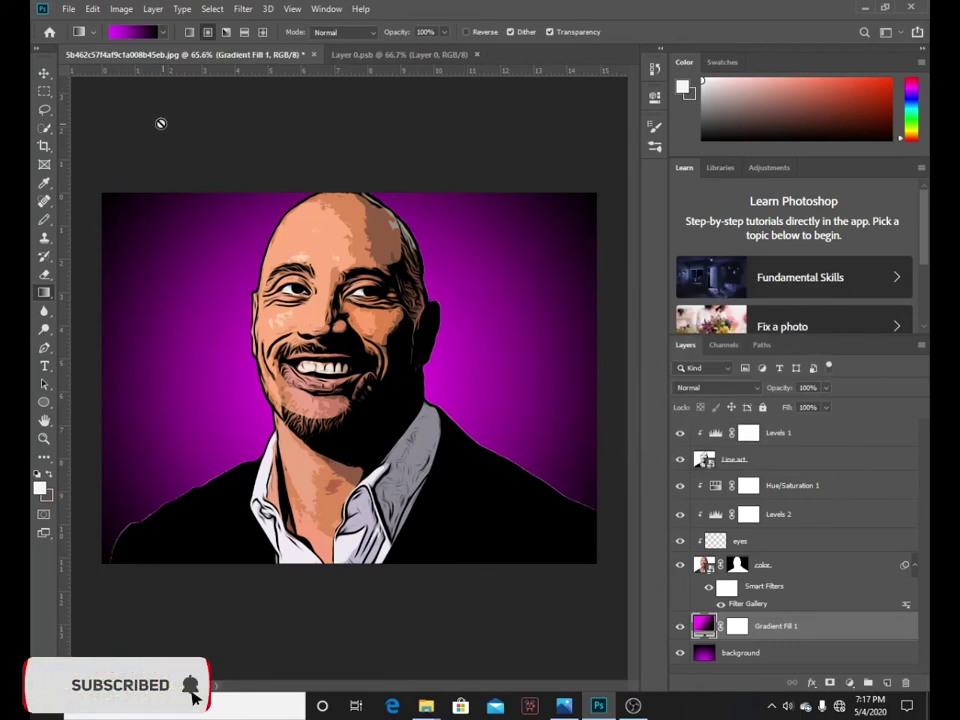
{"action": "left_click", "coordinate": [44, 73]}
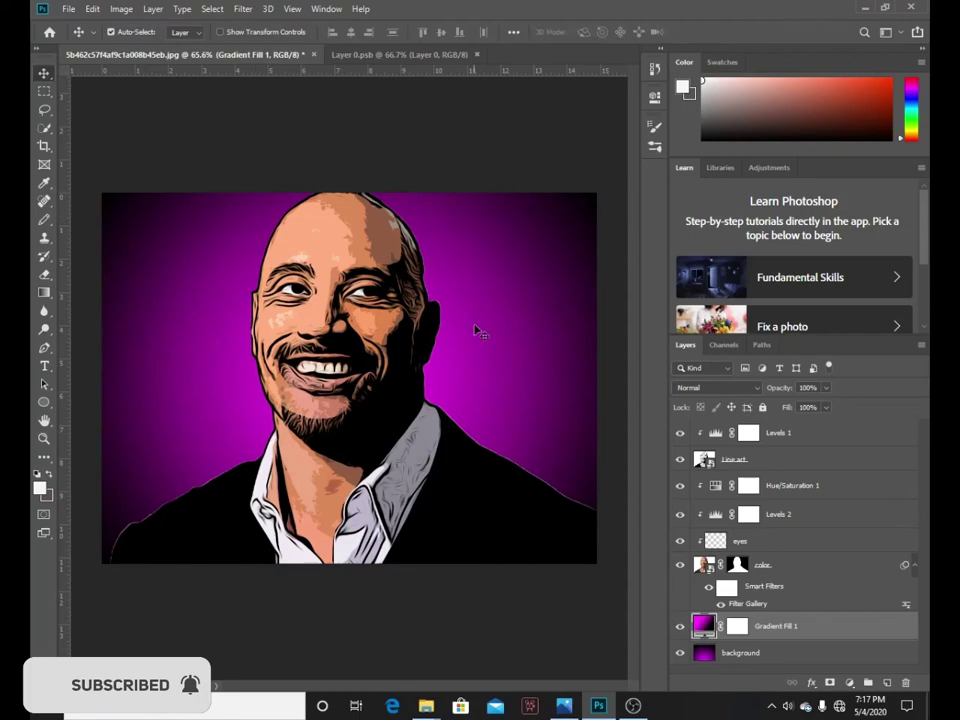